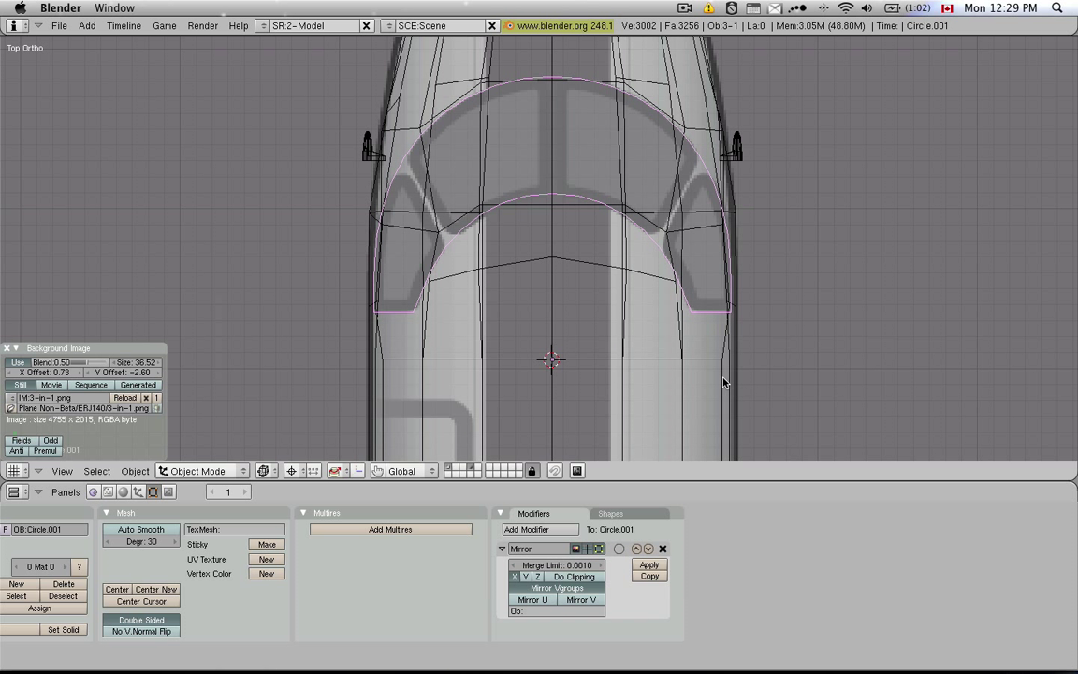
Step: Examine the aircraft model against its background blueprint in top view, focusing on the mirrored cockpit window outline
{"action": "scroll", "coordinate": [661, 371], "scroll_direction": "down", "scroll_amount": 2}
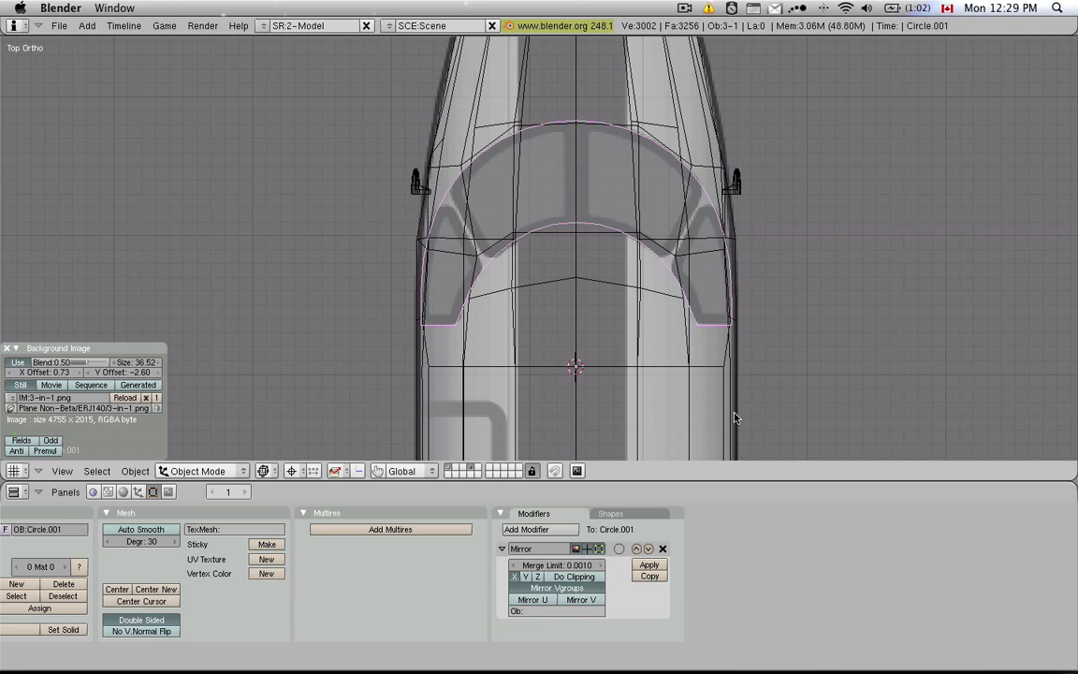
{"action": "scroll", "coordinate": [686, 231], "scroll_direction": "down", "scroll_amount": 1}
{"action": "scroll", "coordinate": [686, 234], "scroll_direction": "down", "scroll_amount": 8}
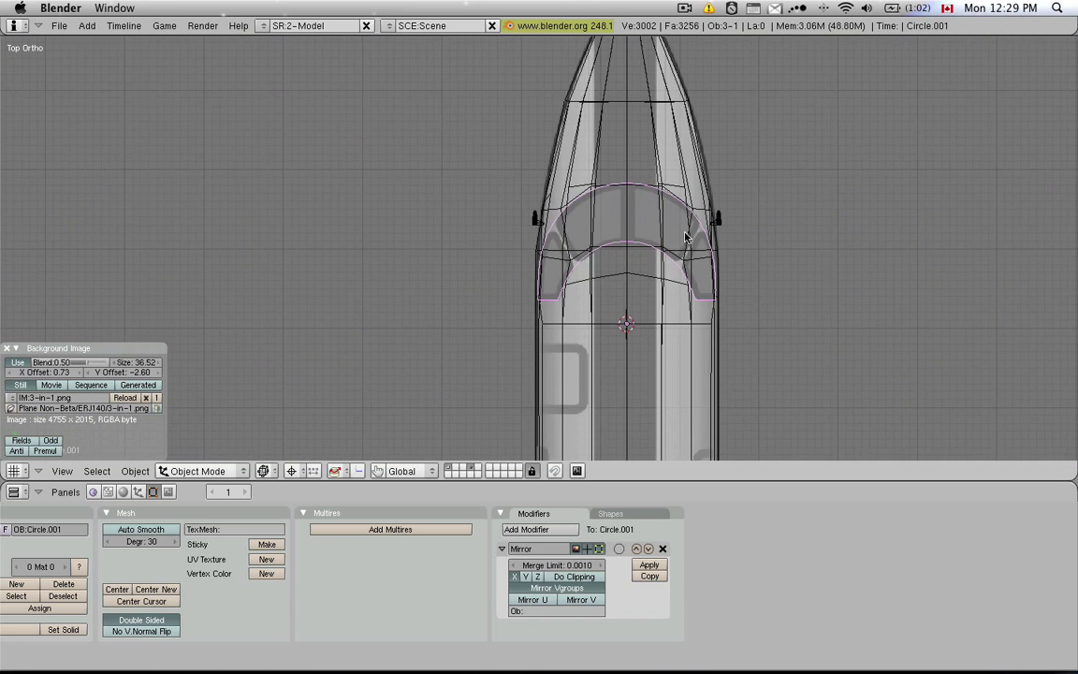
{"action": "scroll", "coordinate": [685, 236], "scroll_direction": "down", "scroll_amount": 4}
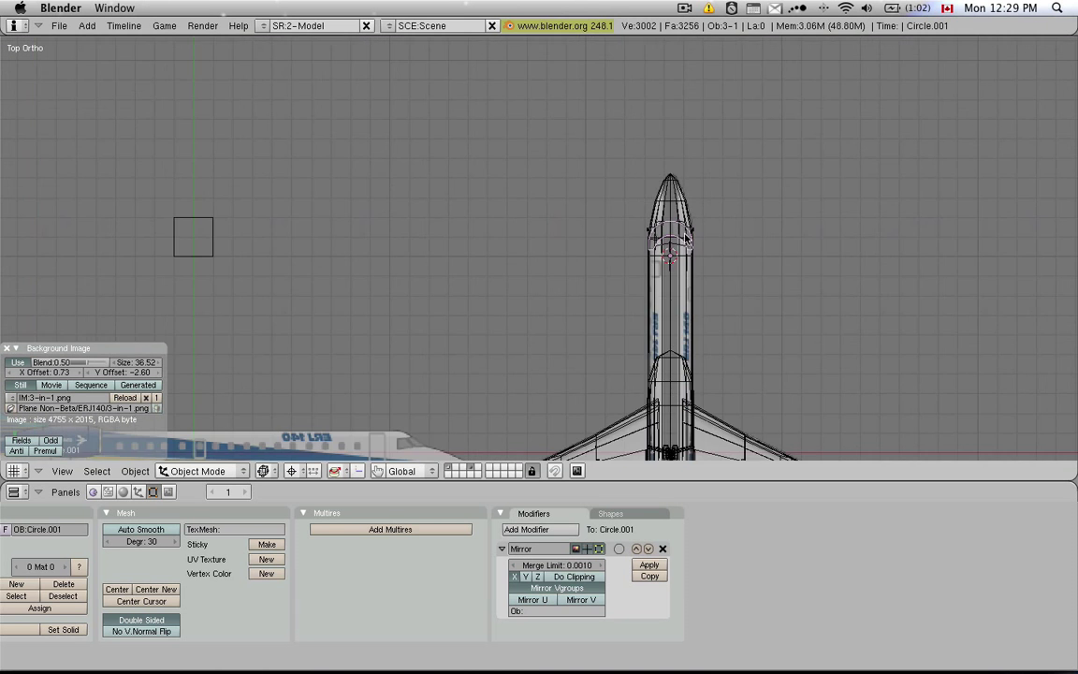
{"action": "scroll", "coordinate": [710, 304], "scroll_direction": "up", "scroll_amount": 1}
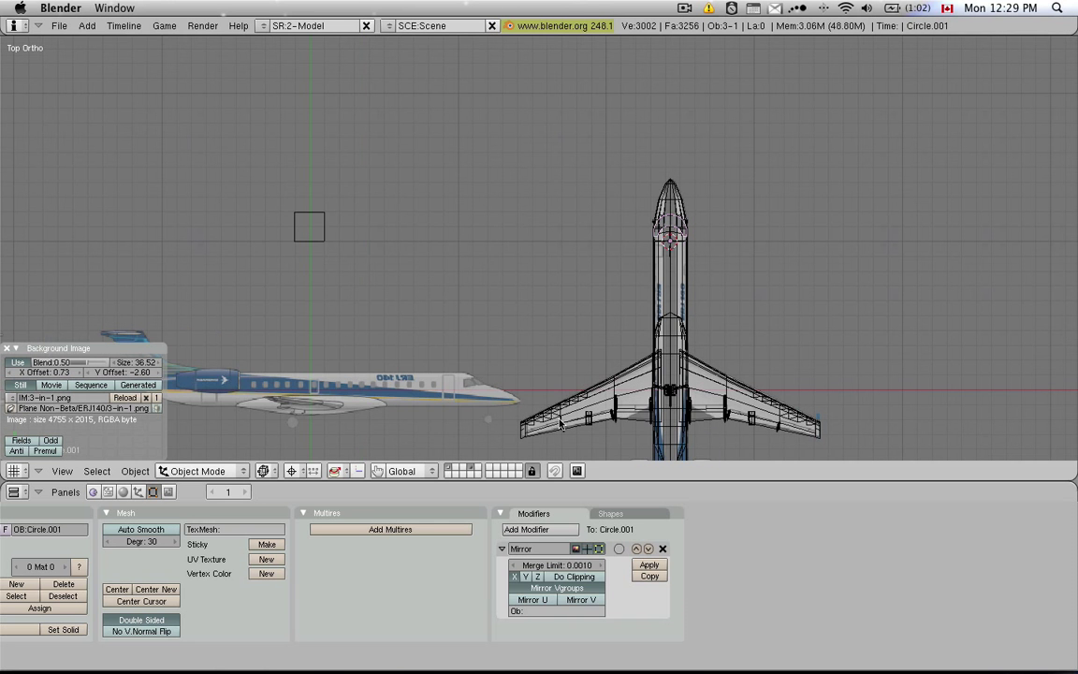
{"action": "scroll", "coordinate": [720, 360], "scroll_direction": "down", "scroll_amount": 3}
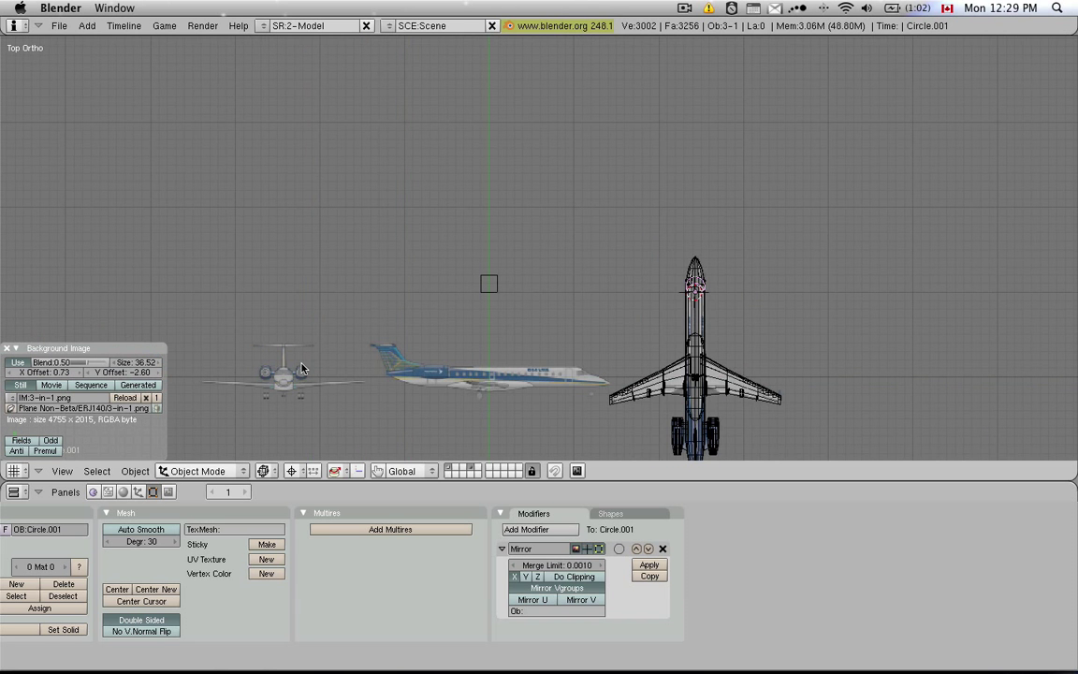
{"action": "scroll", "coordinate": [617, 272], "scroll_direction": "up", "scroll_amount": 6}
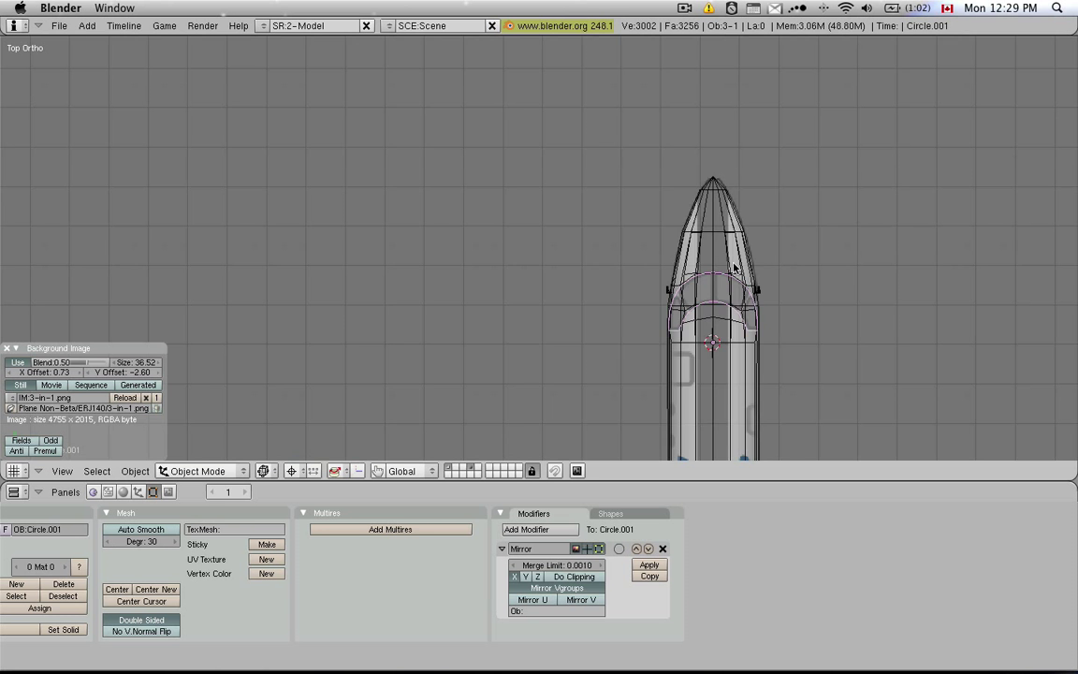
{"action": "scroll", "coordinate": [736, 269], "scroll_direction": "up", "scroll_amount": 4}
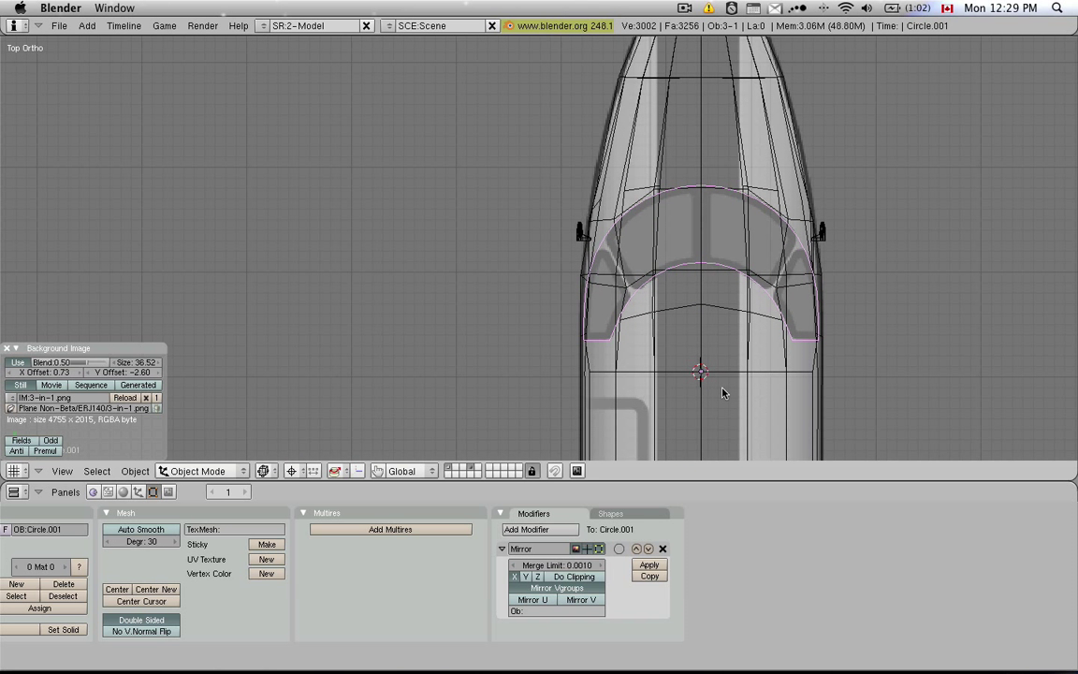
{"action": "scroll", "coordinate": [730, 337], "scroll_direction": "up", "scroll_amount": 1}
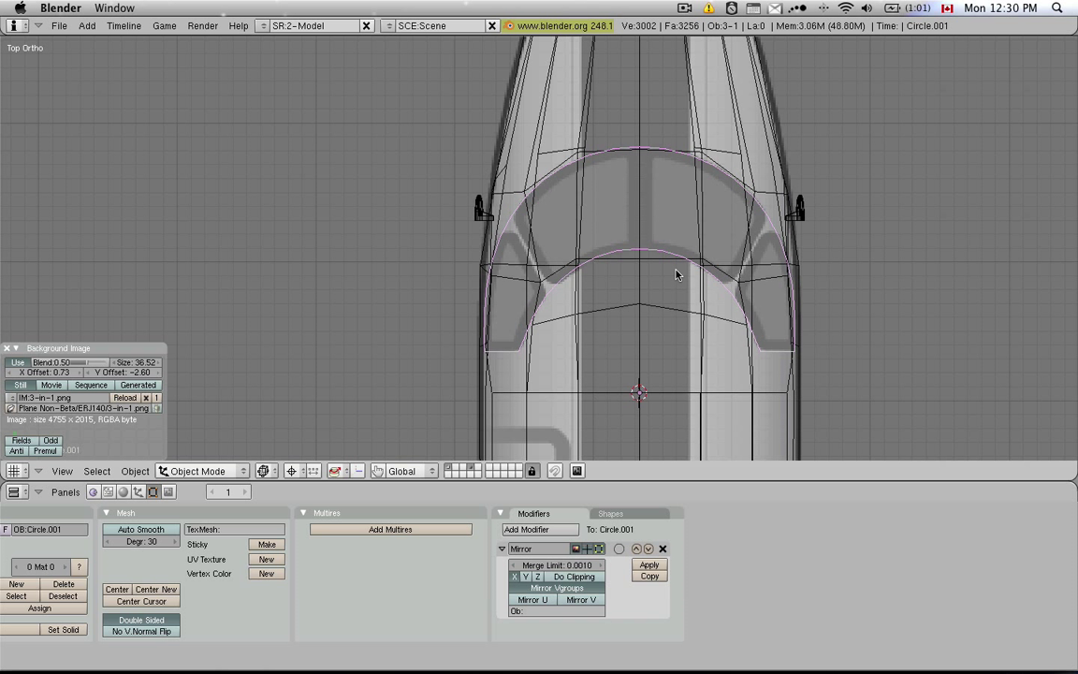
Step: In Edit Mode, scale the outline's two centreline vertices to 0 along the global X axis
{"action": "key", "text": "Tab"}
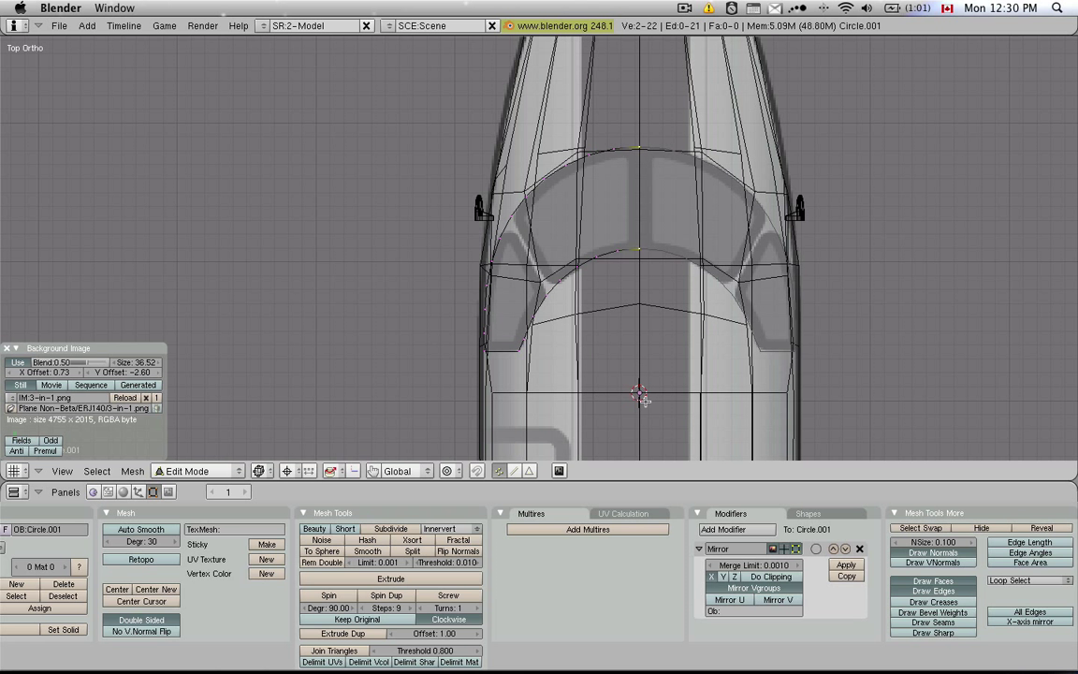
{"action": "key", "text": "Tab"}
{"action": "key", "text": "Tab"}
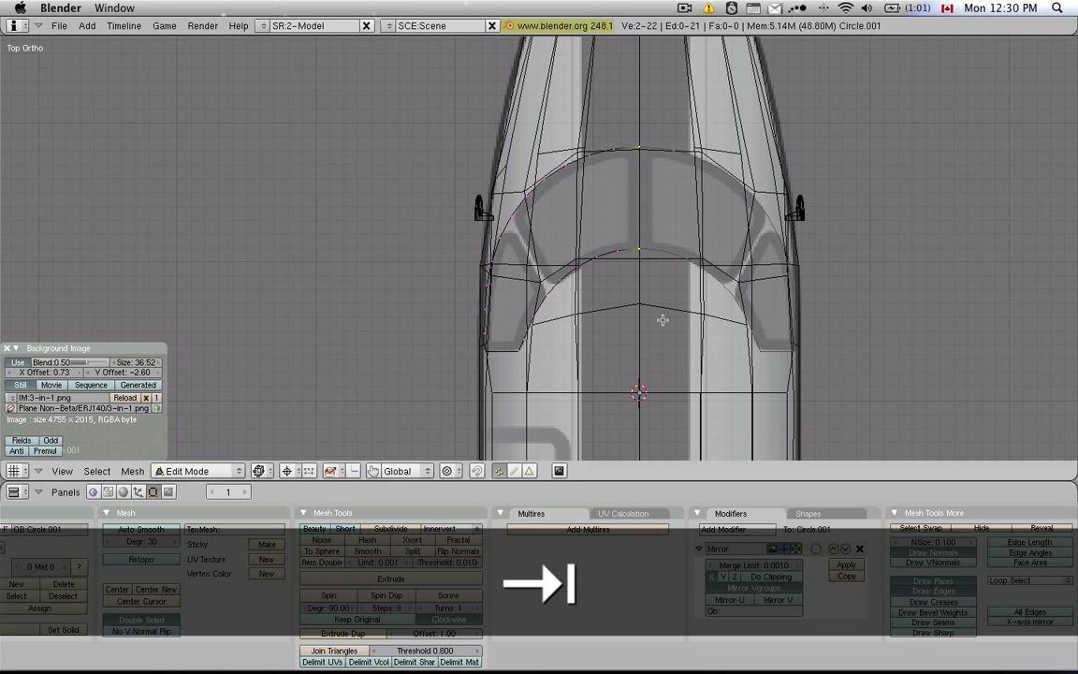
{"action": "key", "text": "s"}
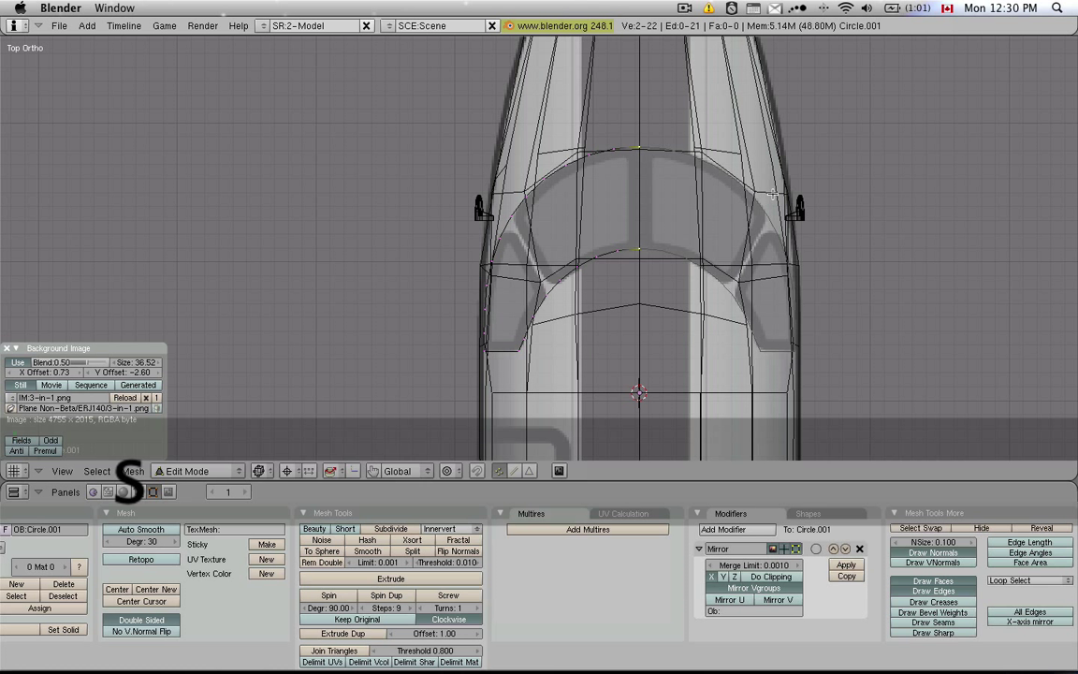
{"action": "type", "text": "x"}
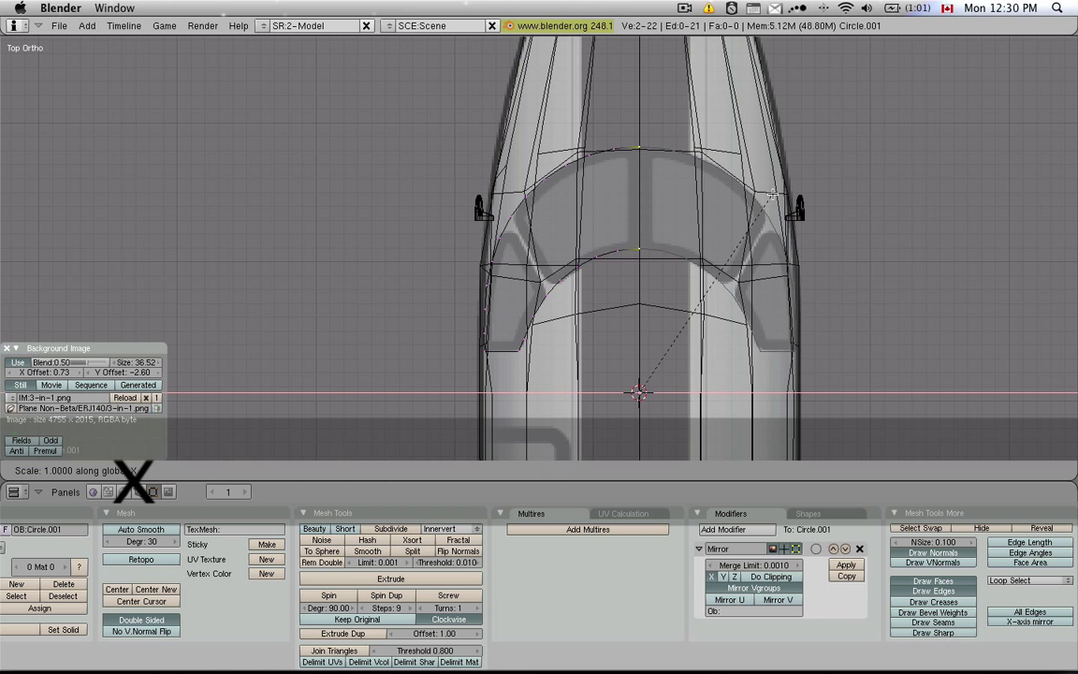
{"action": "type", "text": "0"}
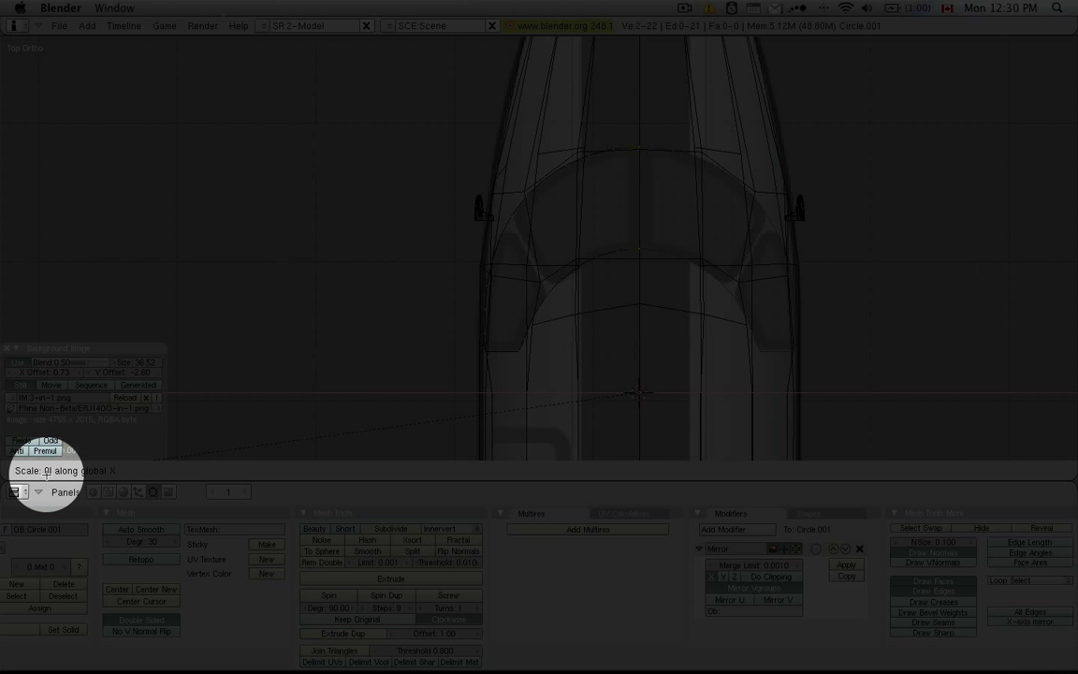
{"action": "key", "text": "Return"}
Step: Move the two centreline vertices about 0.097 in the negative global X direction, off the mirror axis
{"action": "key", "text": "g"}
{"action": "key", "text": "x"}
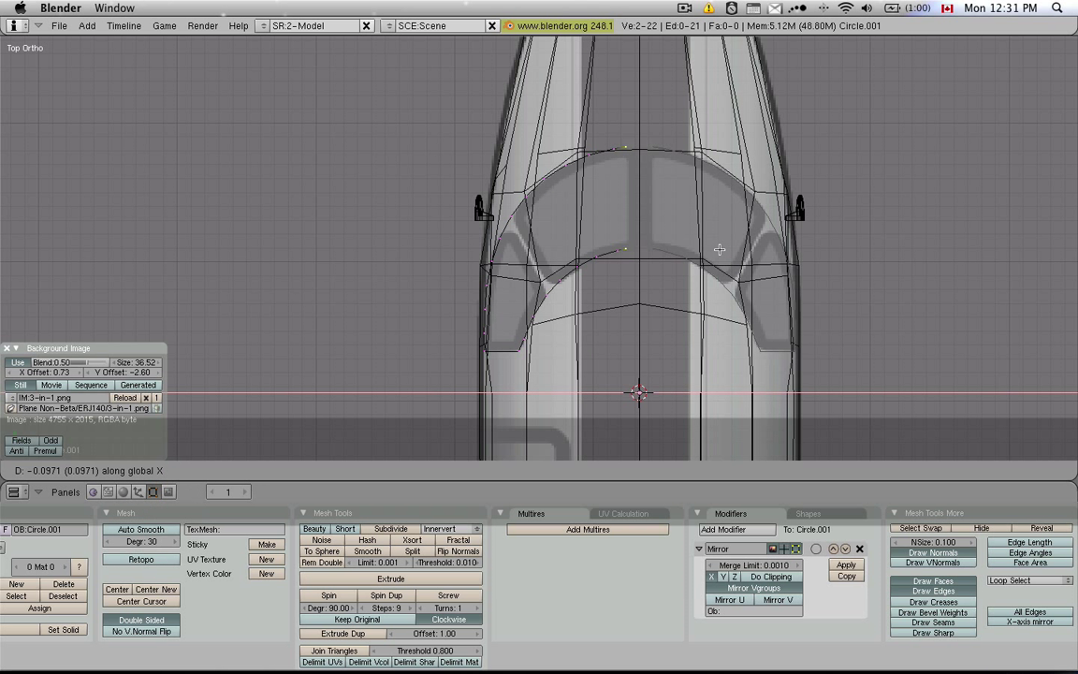
{"action": "left_click", "coordinate": [720, 246]}
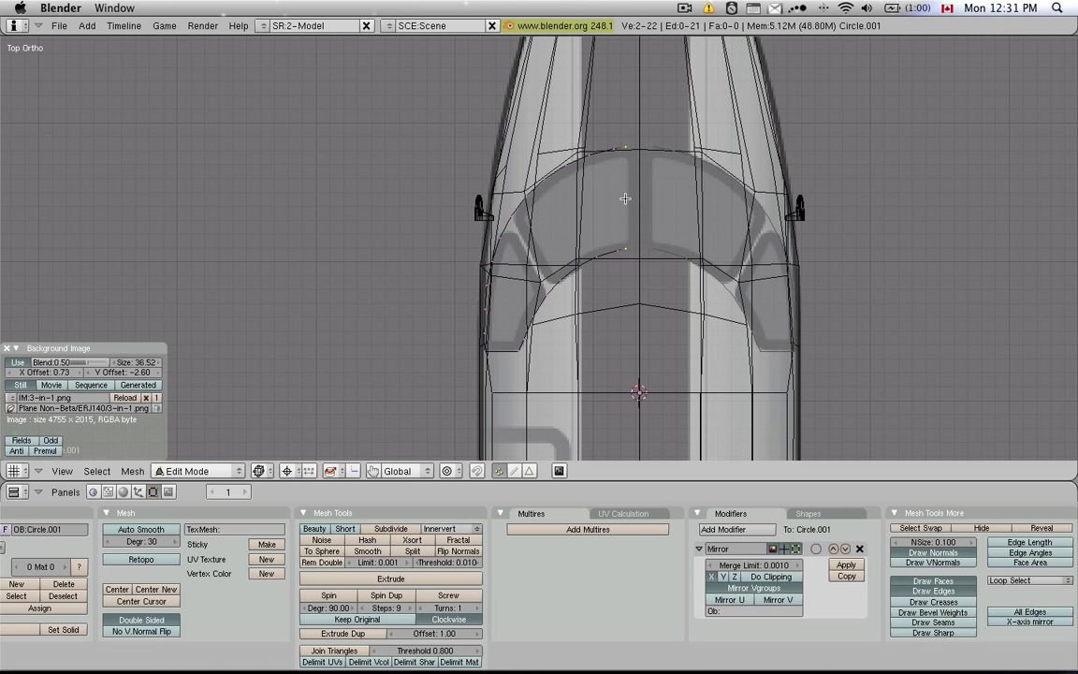
Step: Scale the two offset vertices to 0 along X to bring them back onto the mirror axis
{"action": "key", "text": "s"}
{"action": "key", "text": "x"}
{"action": "key", "text": "0"}
{"action": "left_click", "coordinate": [724, 242]}
Step: Connect the upper and lower centreline vertices of the window outline with an edge
{"action": "key", "text": "Tab"}
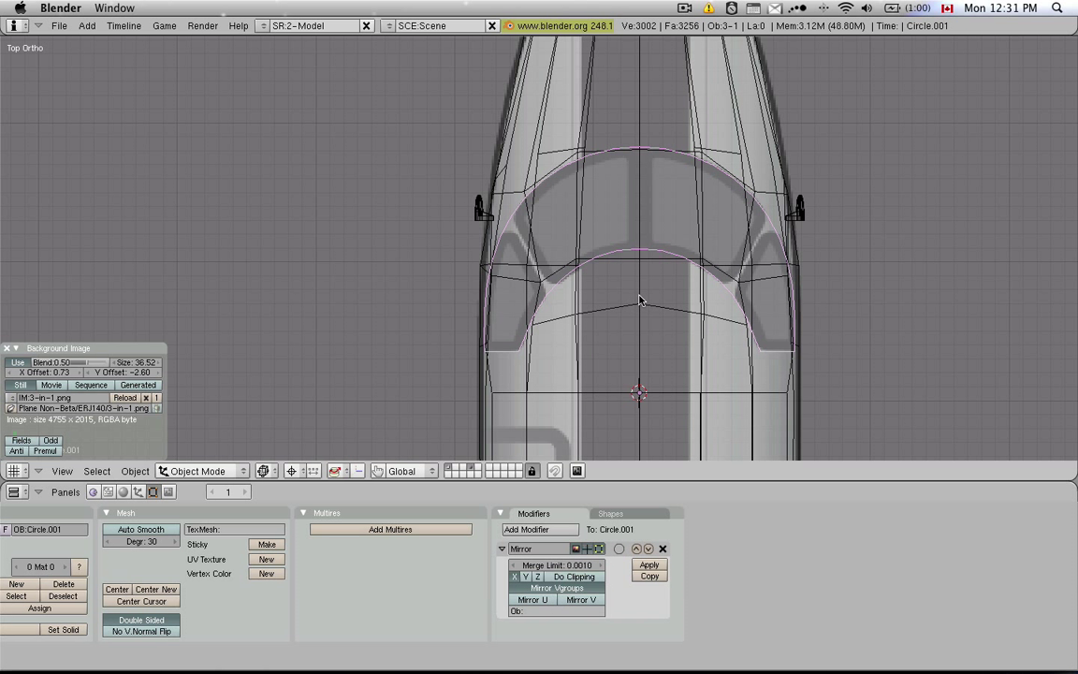
{"action": "key", "text": "Tab"}
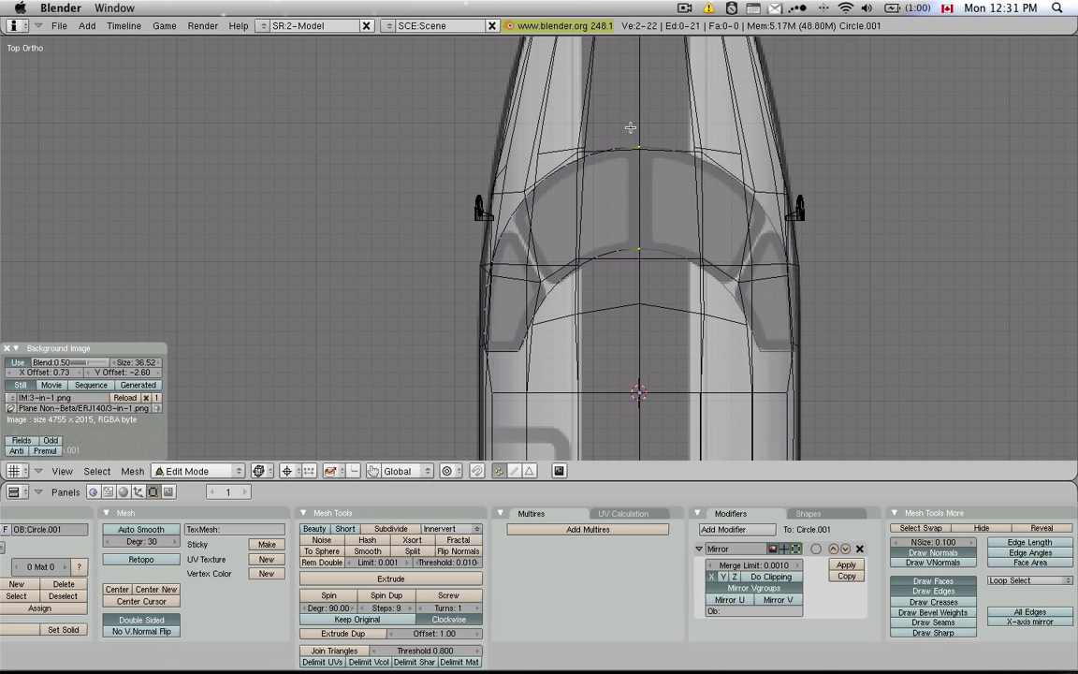
{"action": "key", "text": "f"}
Step: Select the whole outline and cut its inner arc with Knife (Exact), starting at the front window's outer corner vertex and following the window divider
{"action": "scroll", "coordinate": [638, 243], "scroll_direction": "up", "scroll_amount": 2}
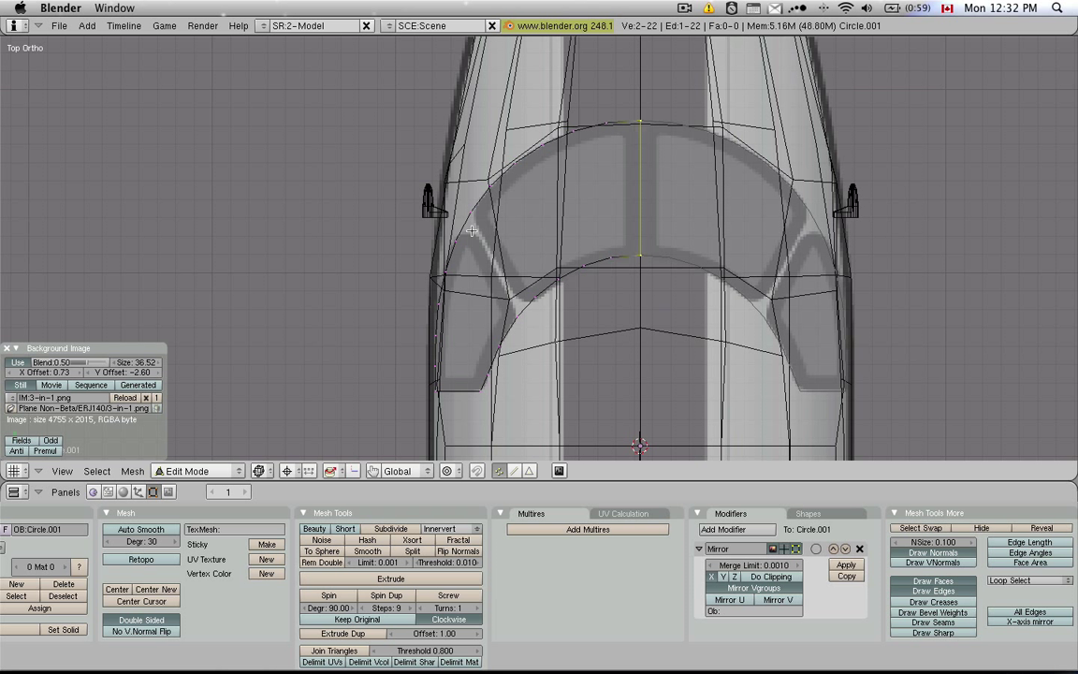
{"action": "key", "text": "a"}
{"action": "key", "text": "a"}
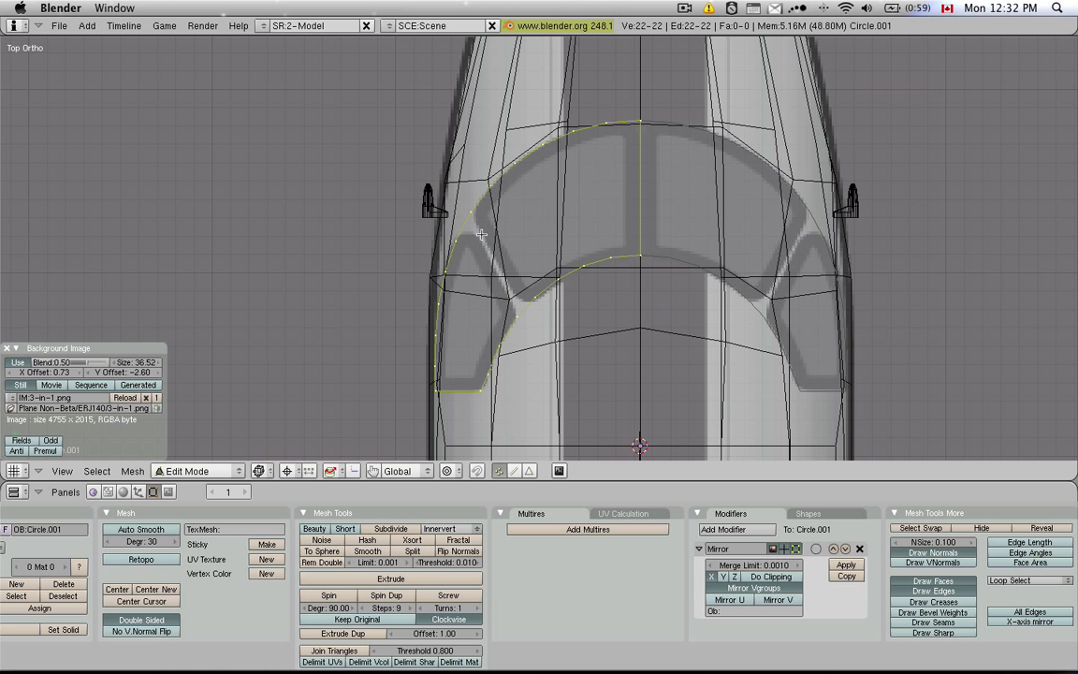
{"action": "key", "text": "k"}
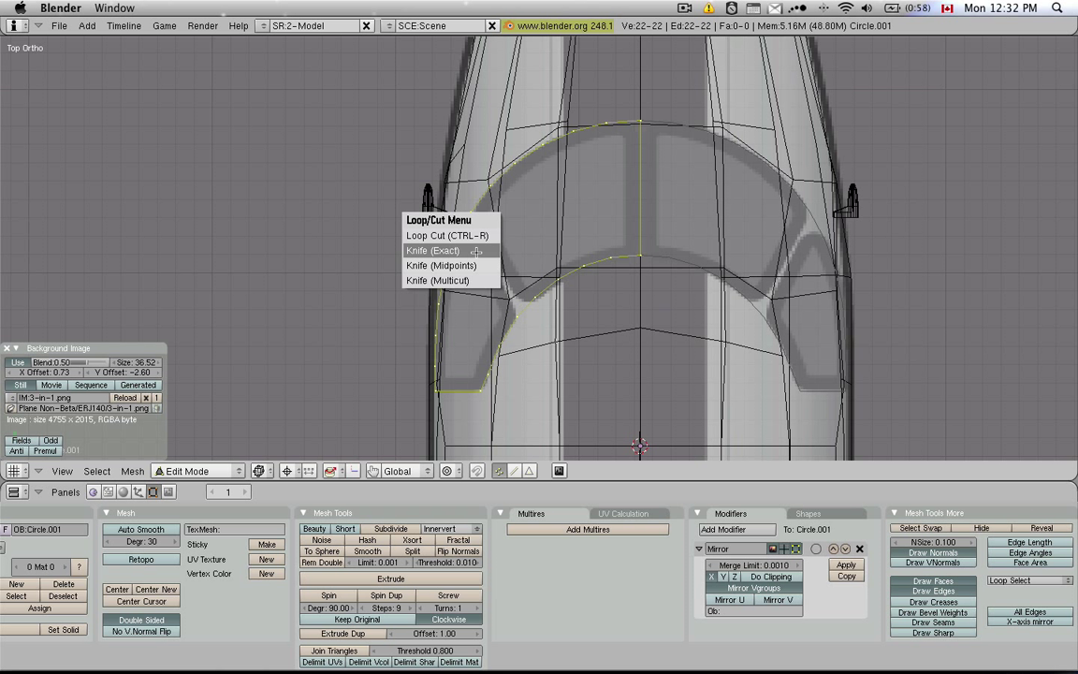
{"action": "left_click", "coordinate": [459, 251]}
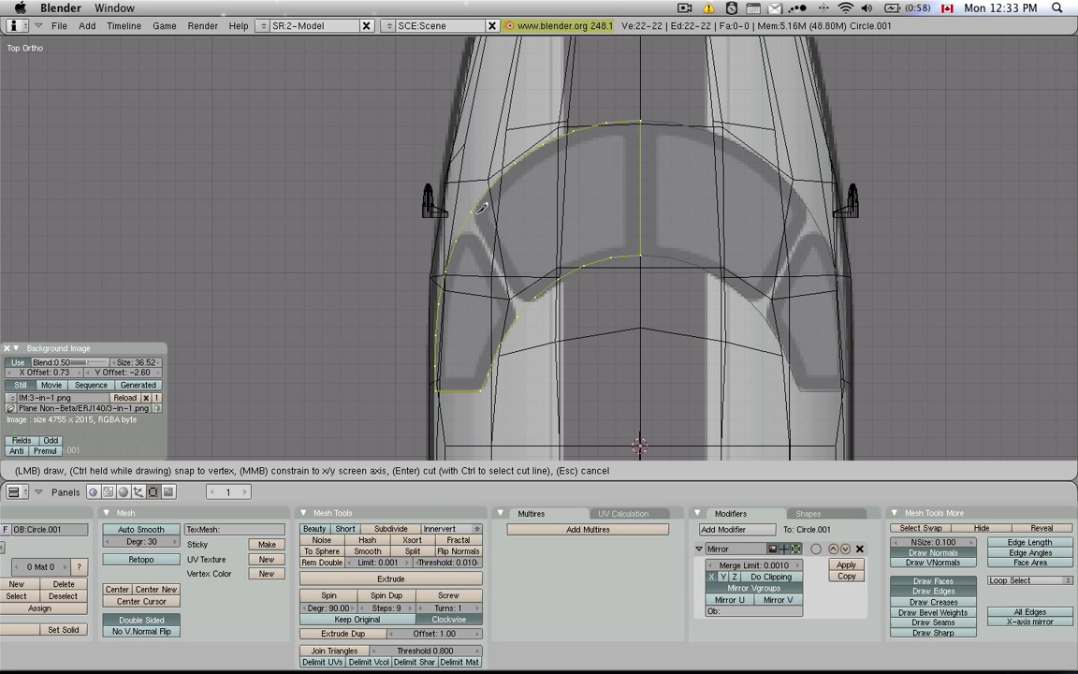
{"action": "key", "text": "ctrl"}
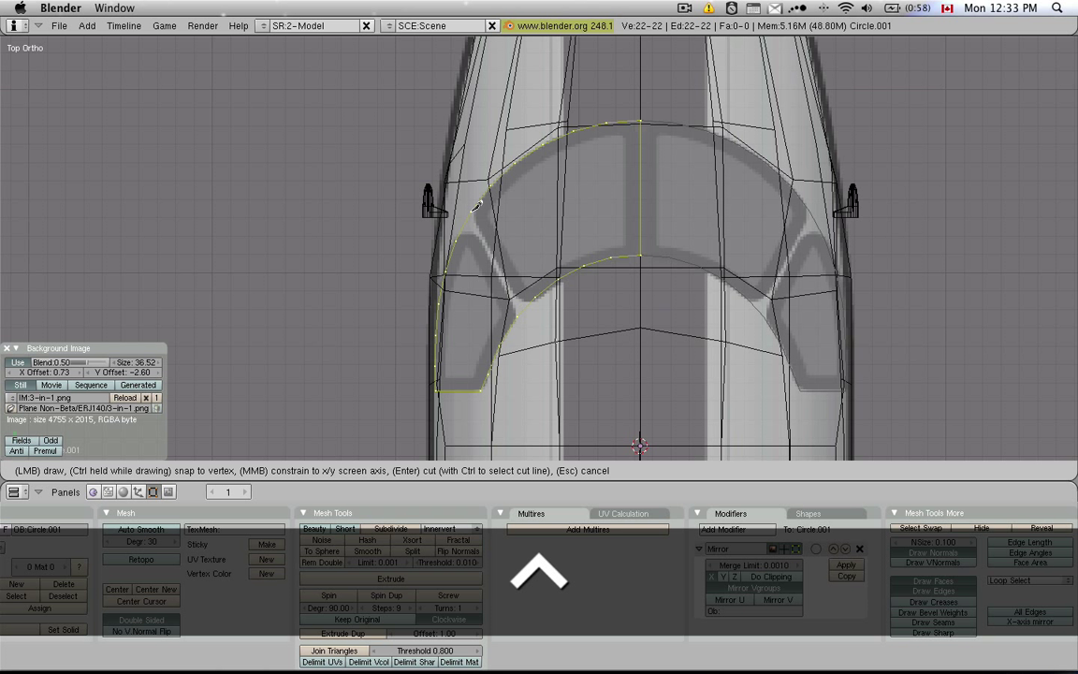
{"action": "left_click", "coordinate": [470, 212]}
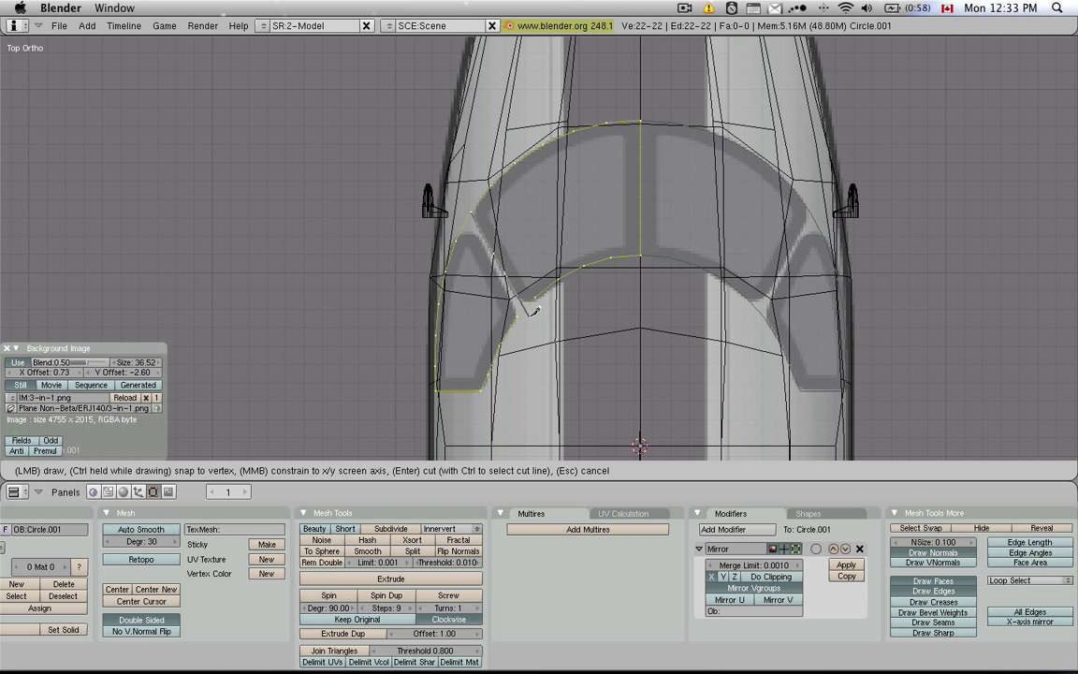
{"action": "left_click", "coordinate": [534, 312]}
{"action": "key", "text": "Return"}
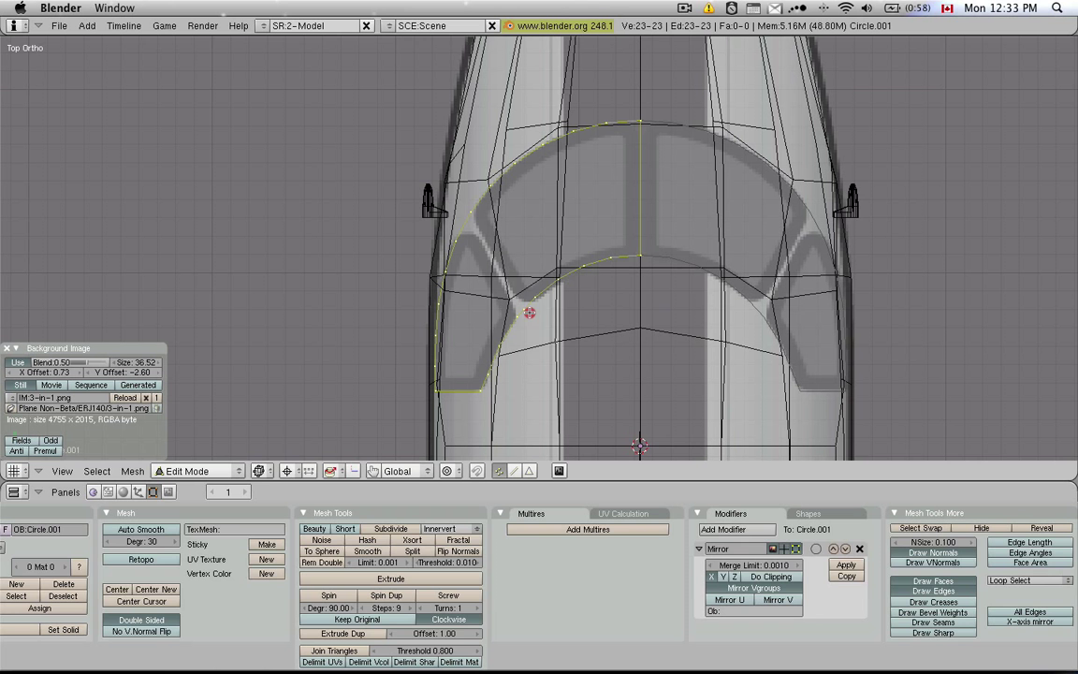
Step: Connect the new inner-arc vertex to the front window's outer corner vertex with an edge
{"action": "right_click", "coordinate": [476, 281]}
{"action": "right_click", "coordinate": [473, 213], "text": "shift"}
{"action": "key", "text": "f"}
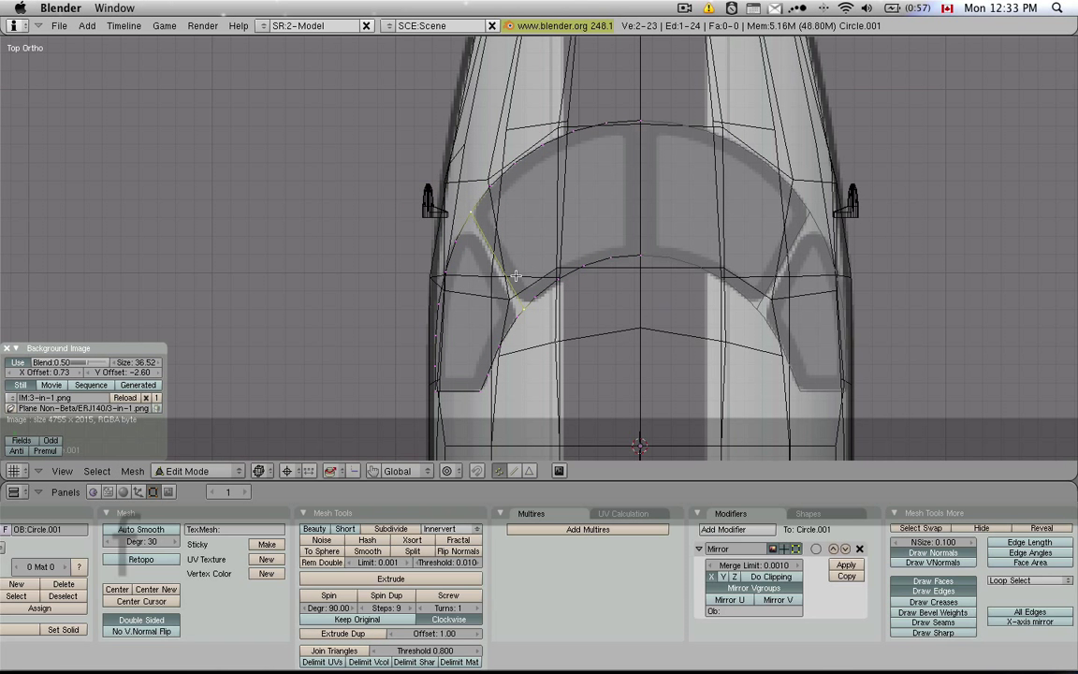
Step: Select the whole outline and cut its outer arc with Knife (Exact) along the side window's edge of the divider, starting from the inner-arc vertex
{"action": "scroll", "coordinate": [543, 312], "scroll_direction": "up", "scroll_amount": 3}
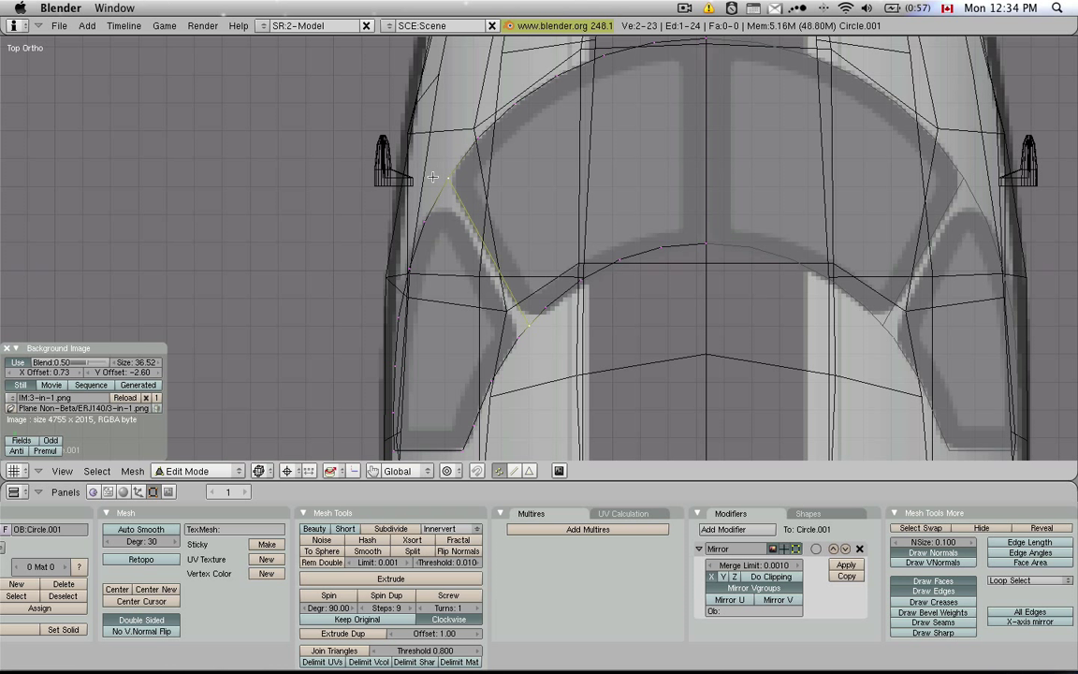
{"action": "key", "text": "a"}
{"action": "key", "text": "a"}
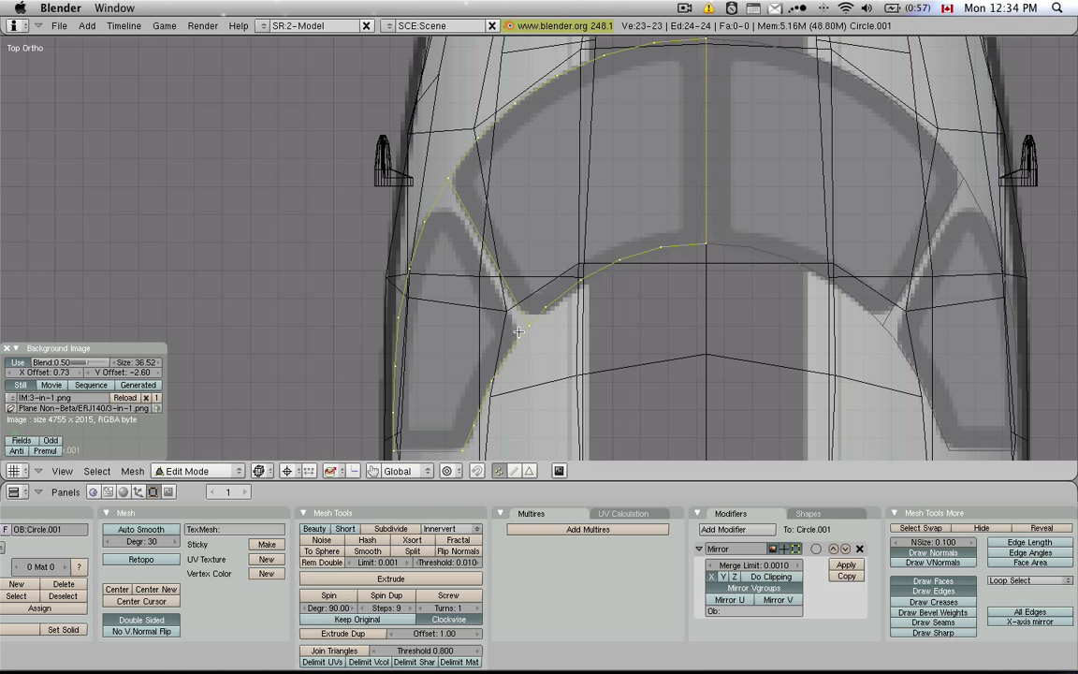
{"action": "key", "text": "k"}
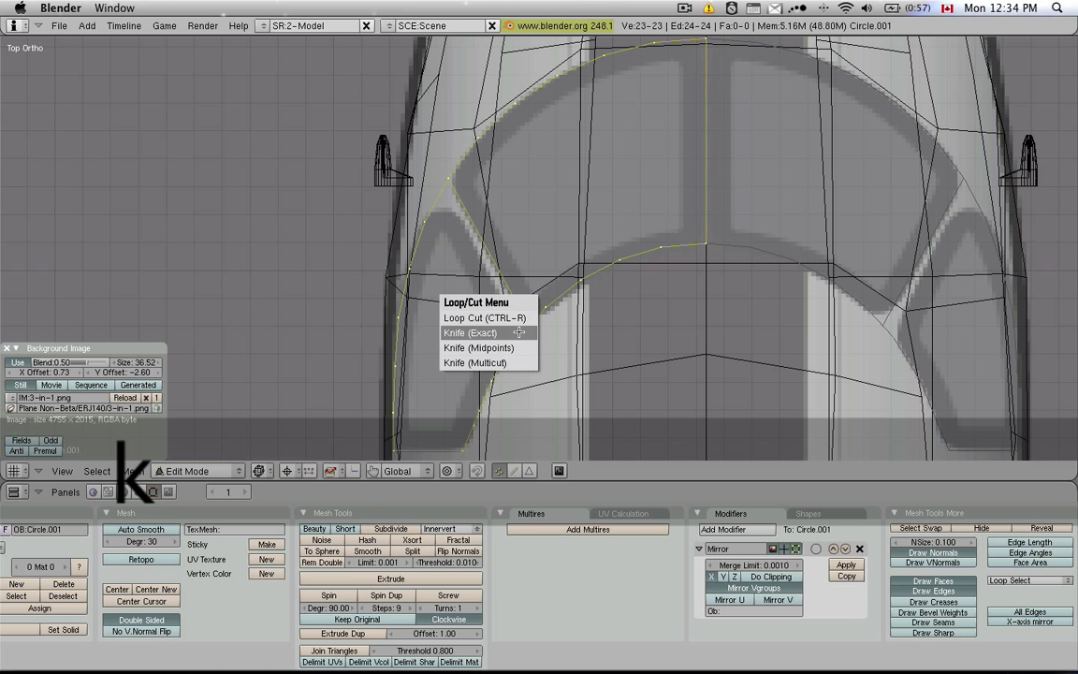
{"action": "left_click", "coordinate": [518, 332]}
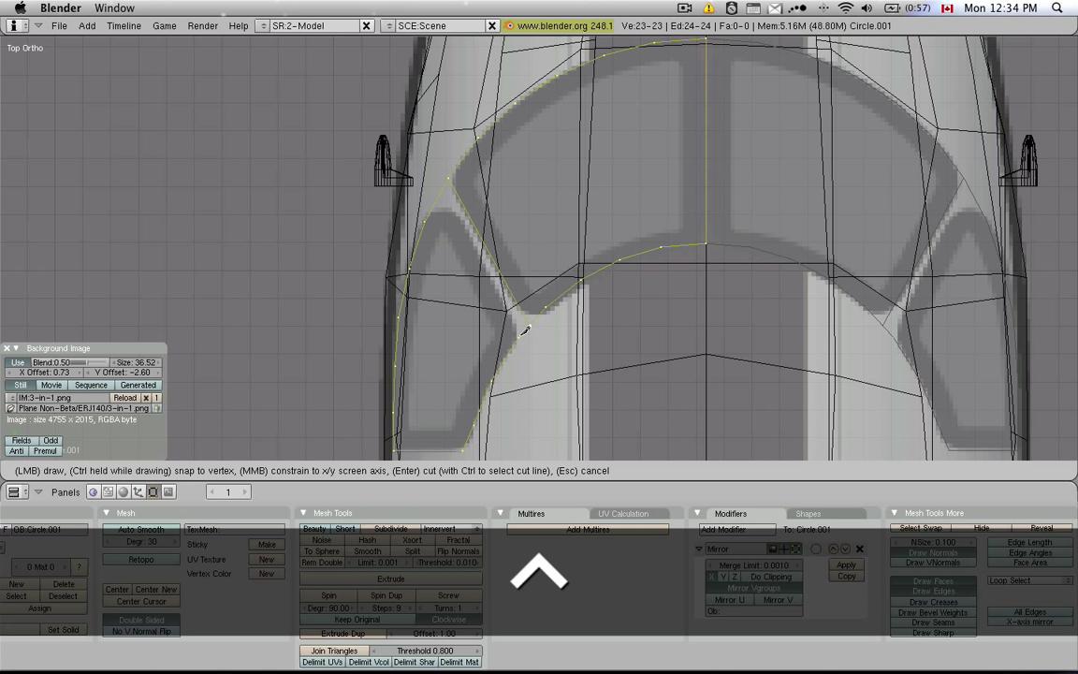
{"action": "mouse_move", "coordinate": [522, 333]}
{"action": "left_mouse_down"}
{"action": "mouse_move", "coordinate": [450, 173]}
{"action": "mouse_move", "coordinate": [437, 163]}
{"action": "mouse_move", "coordinate": [423, 177]}
{"action": "mouse_move", "coordinate": [442, 160]}
{"action": "mouse_move", "coordinate": [407, 190]}
{"action": "mouse_move", "coordinate": [429, 157]}
{"action": "left_mouse_up"}
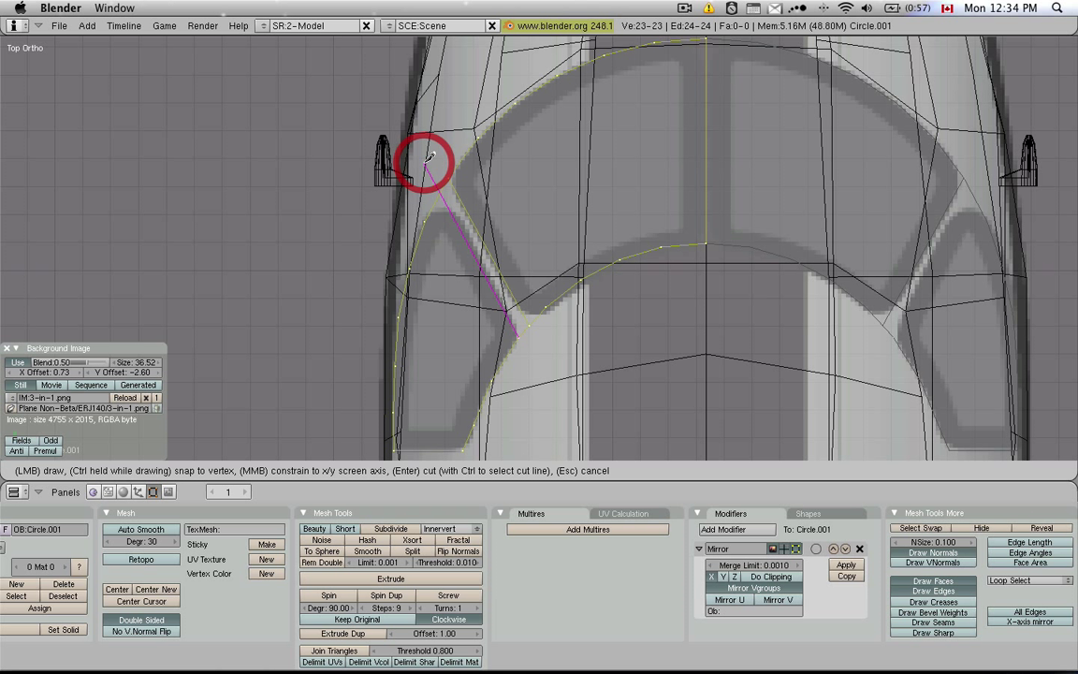
{"action": "key", "text": "Return"}
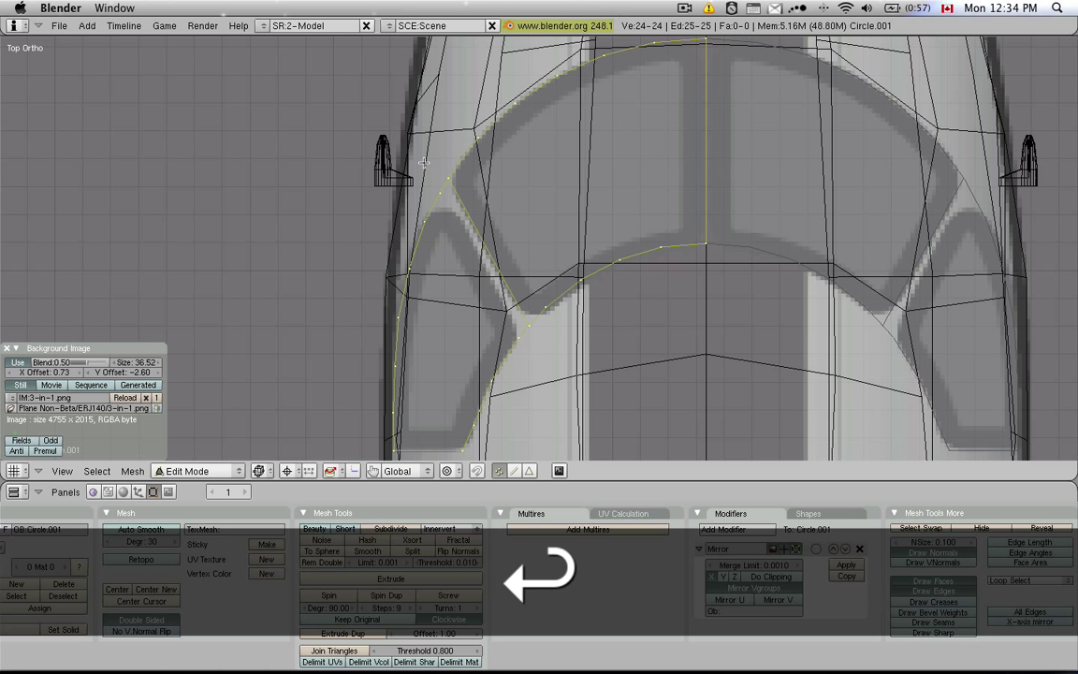
Step: Fill the narrow divider between the front and side windows with a face using its four corner vertices
{"action": "key", "text": "a"}
{"action": "right_click", "coordinate": [460, 299], "text": "shift"}
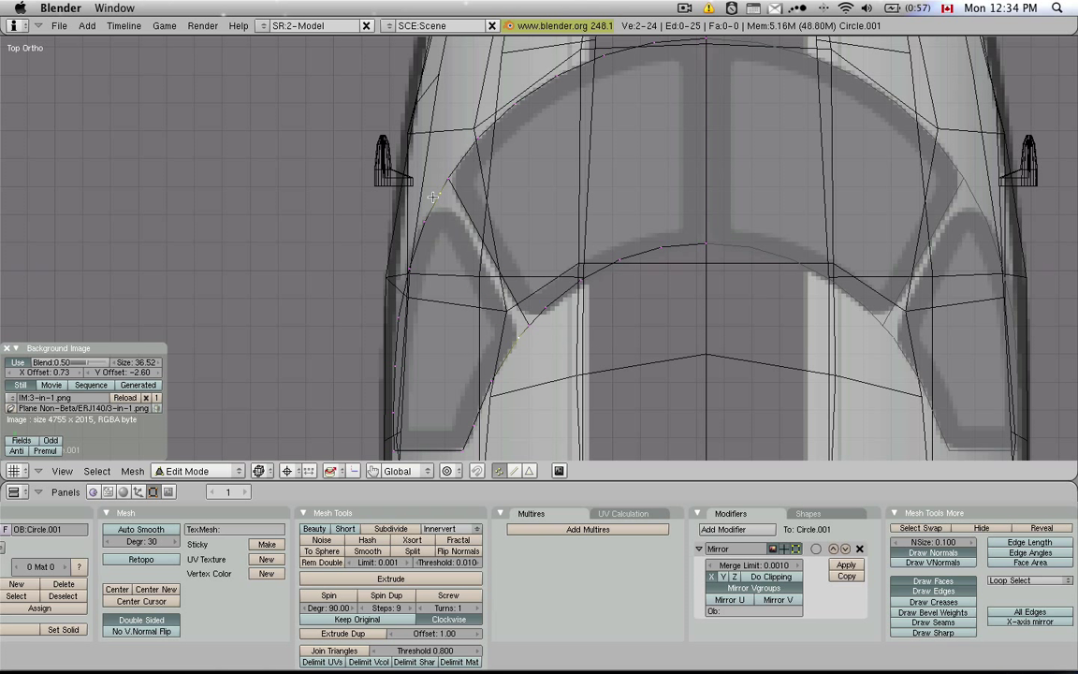
{"action": "key", "text": "shift"}
{"action": "right_click", "coordinate": [529, 330], "text": "shift"}
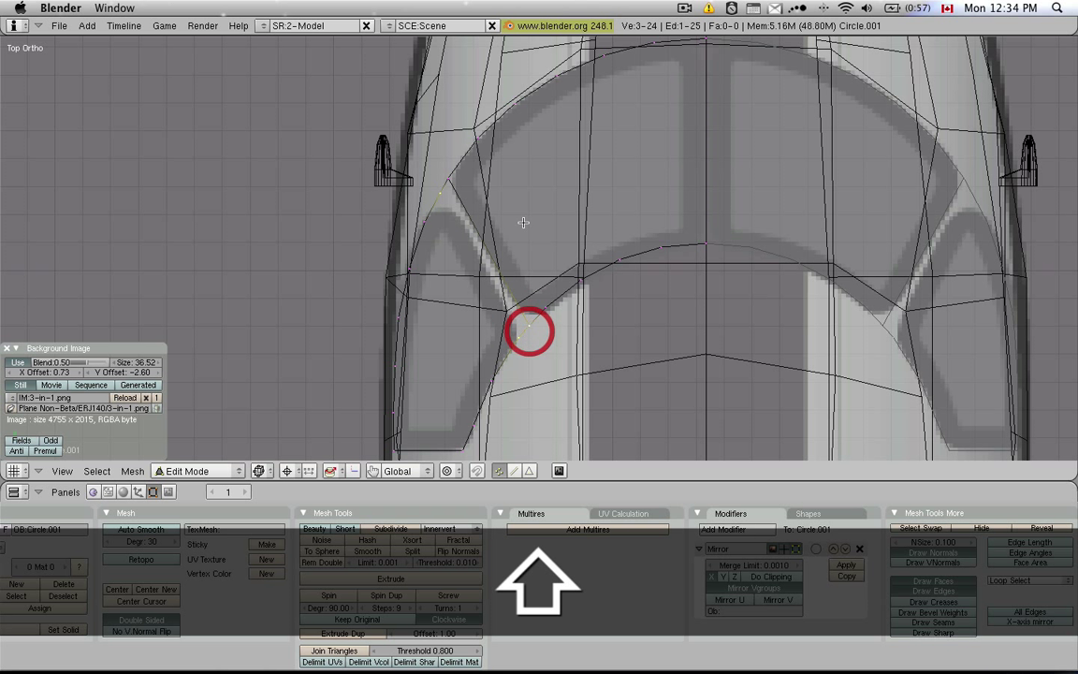
{"action": "right_click", "coordinate": [446, 180], "text": "shift"}
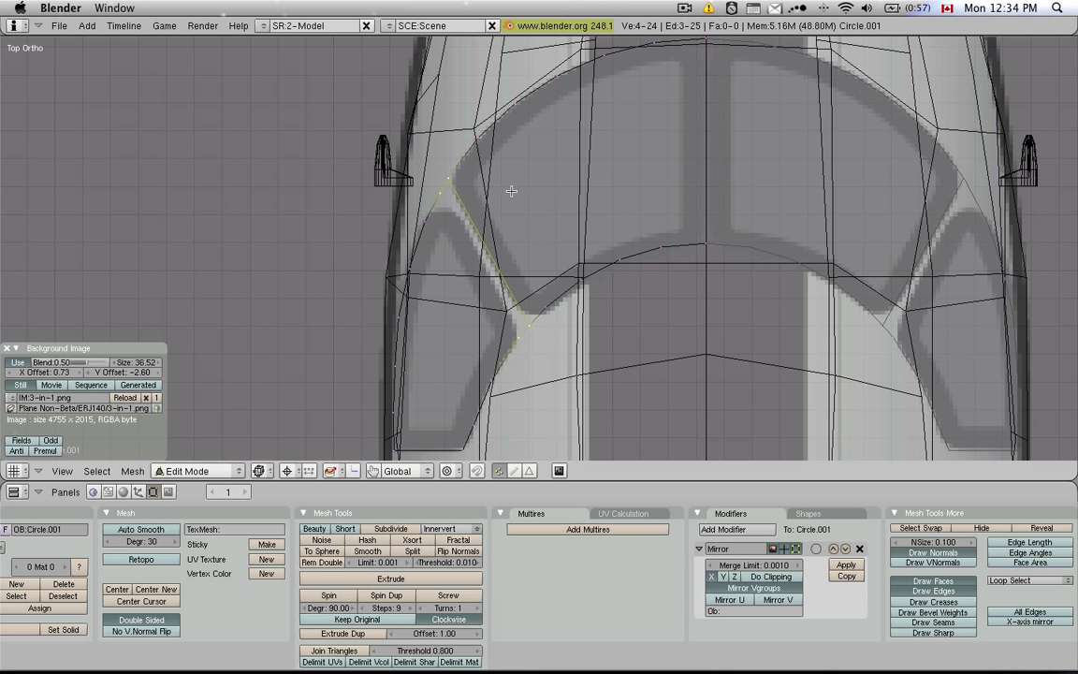
{"action": "key", "text": "f"}
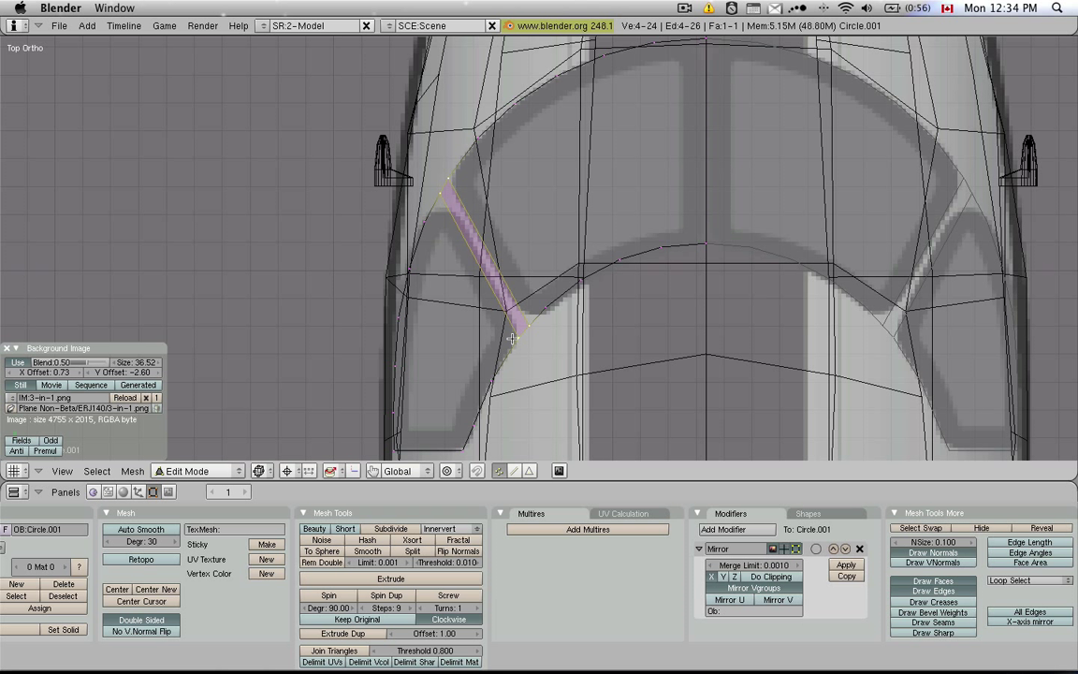
Step: Nudge the divider's inner-arc vertex on the front-window side along the global Y axis to fit the blueprint
{"action": "right_click", "coordinate": [536, 318]}
{"action": "key", "text": "g"}
{"action": "key", "text": "y"}
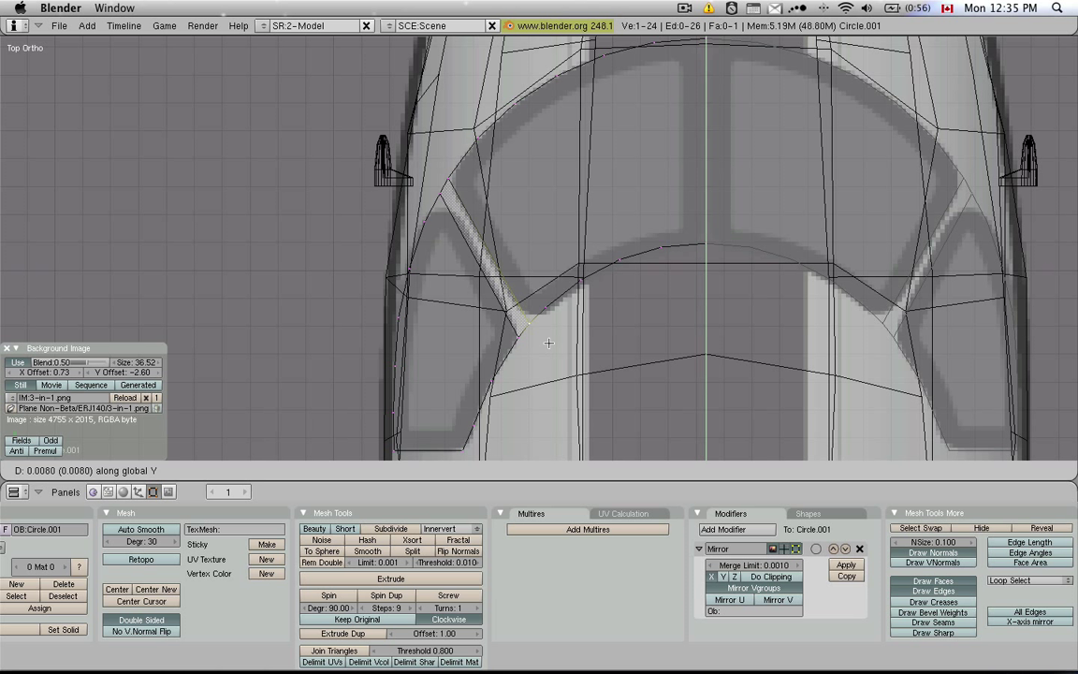
{"action": "left_click", "coordinate": [539, 335]}
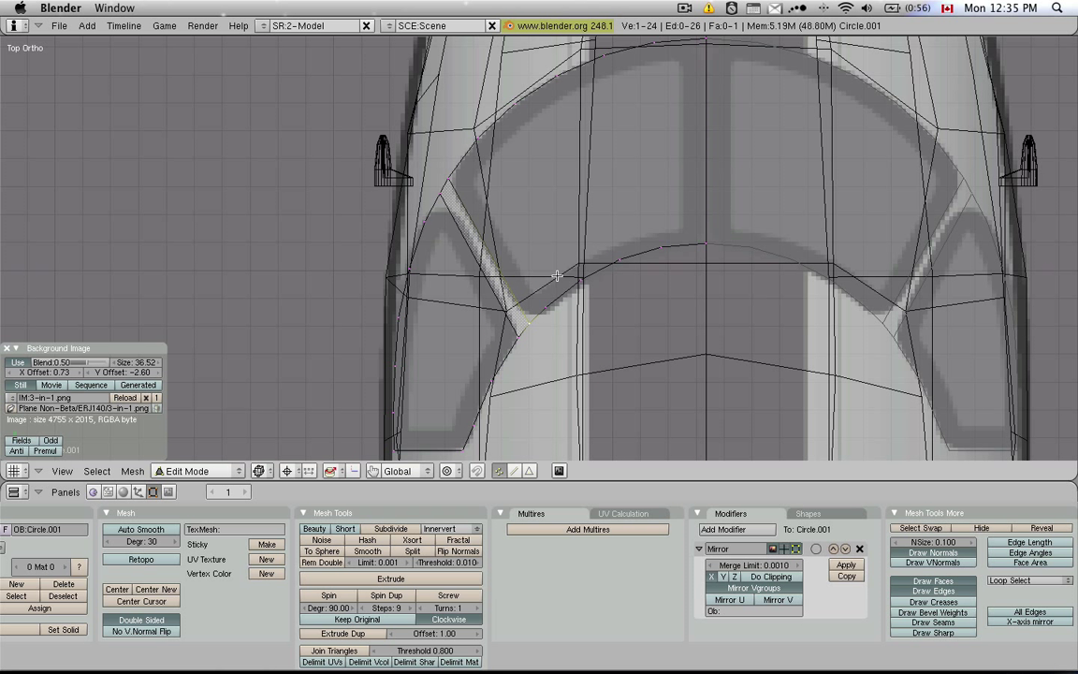
Step: Adjust the divider's outer-arc vertex on the side-window side along the global X axis to fit the blueprint
{"action": "left_click", "coordinate": [446, 169]}
{"action": "scroll", "coordinate": [446, 170], "scroll_direction": "up", "scroll_amount": 3}
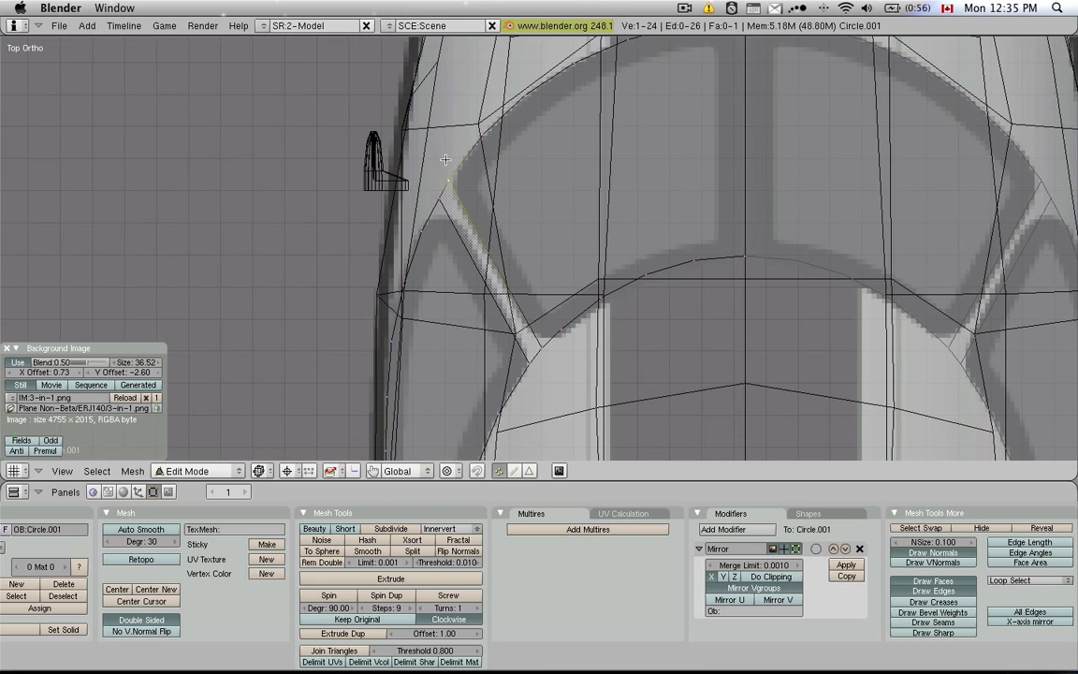
{"action": "right_click", "coordinate": [447, 207]}
{"action": "key", "text": "g"}
{"action": "key", "text": "x"}
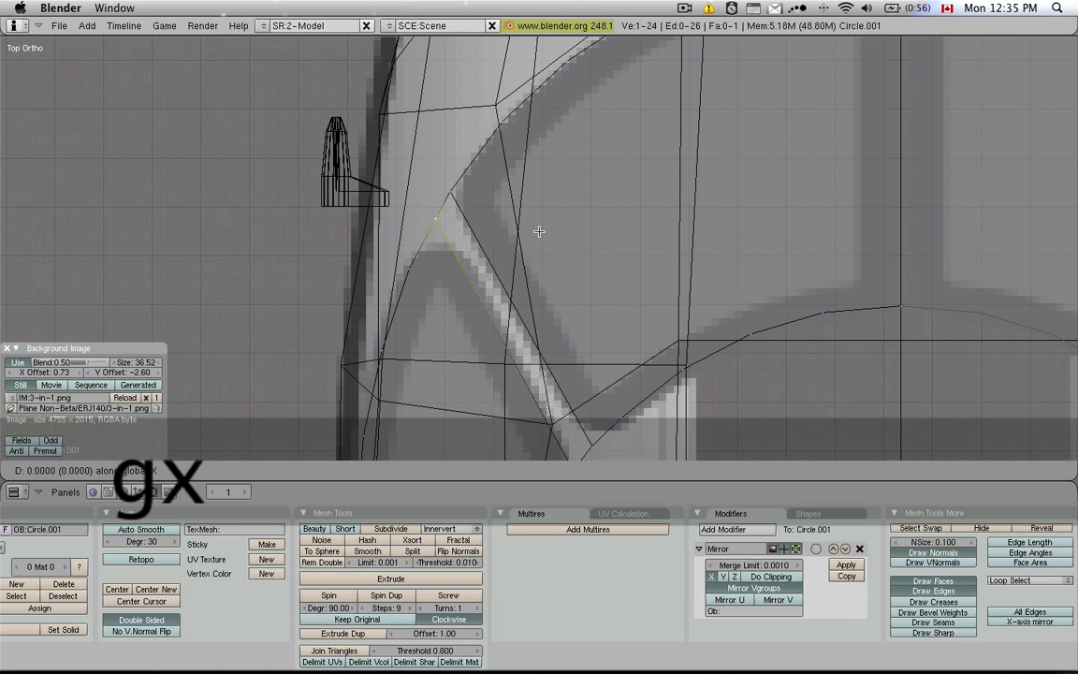
{"action": "left_click", "coordinate": [537, 231]}
Step: Leave Edit Mode and inspect the window outline against the fuselage from the top, the side and an oblique angle
{"action": "key", "text": "Tab"}
{"action": "scroll", "coordinate": [565, 245], "scroll_direction": "down", "scroll_amount": 6}
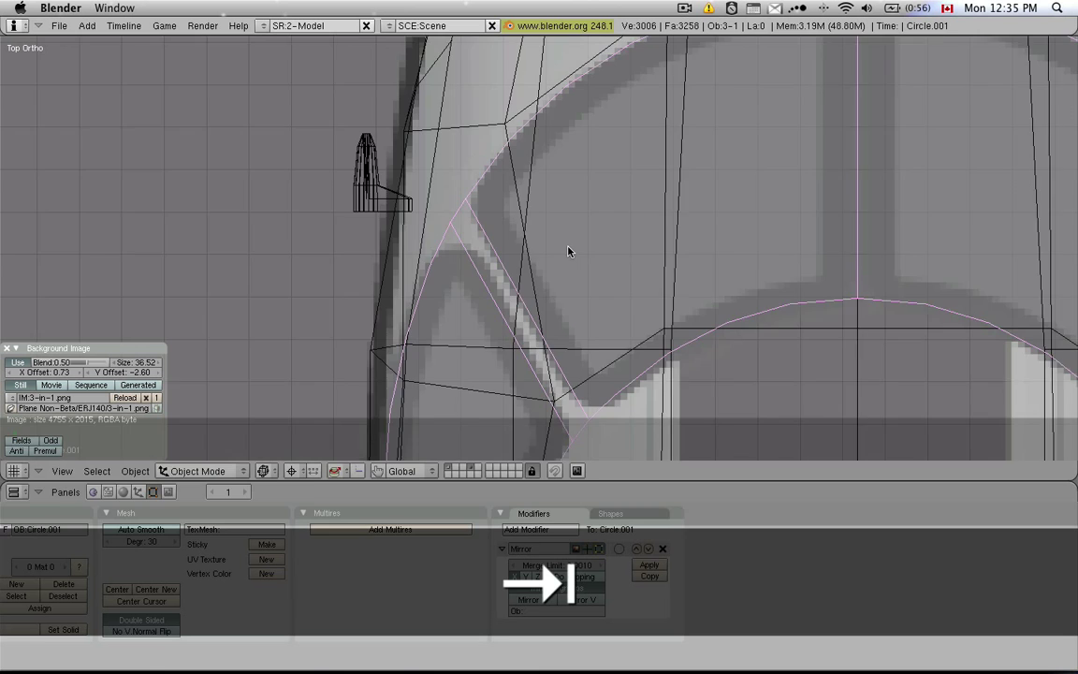
{"action": "middle_click_drag", "start_coordinate": [737, 314], "coordinate": [678, 248], "text": "shift"}
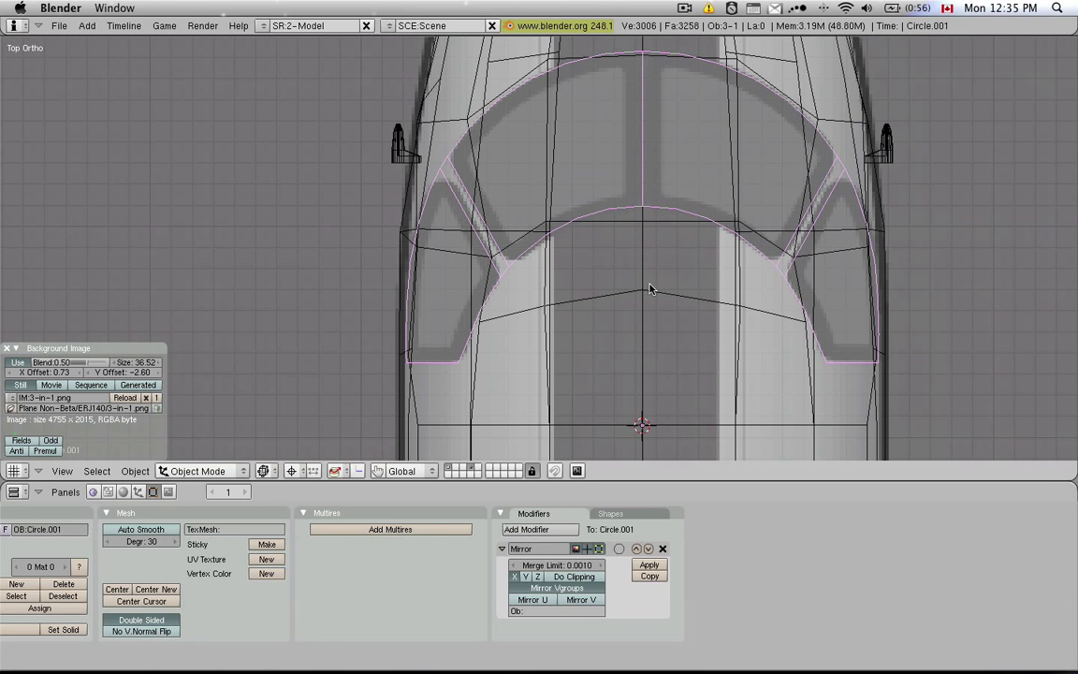
{"action": "key", "text": "KP_3"}
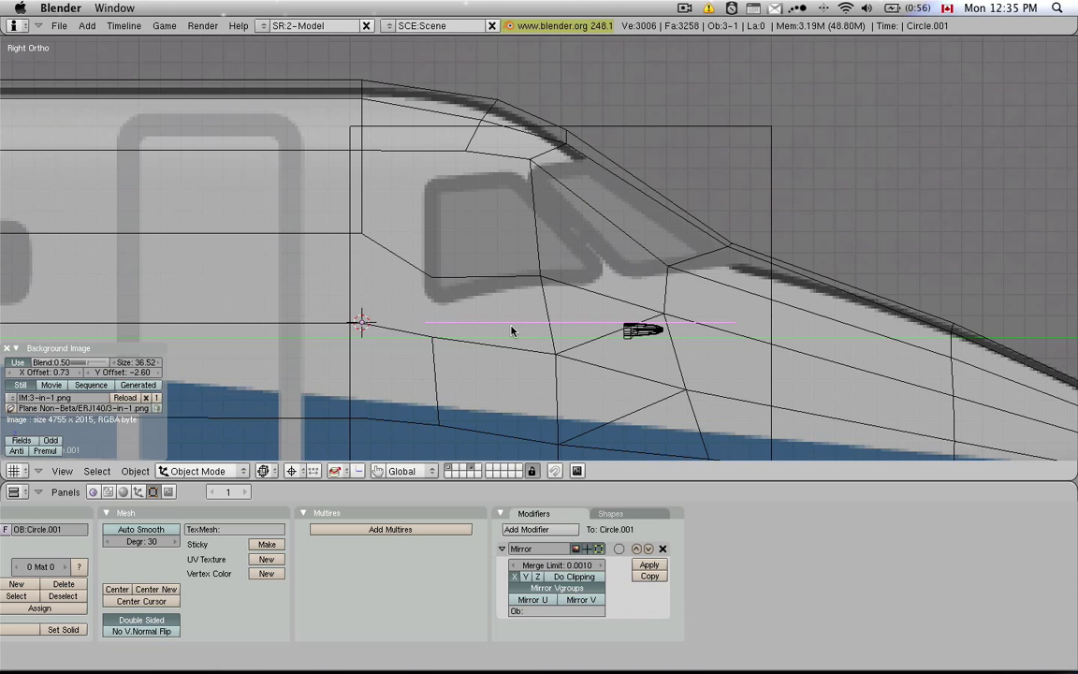
{"action": "middle_click_drag", "start_coordinate": [391, 281], "coordinate": [606, 405]}
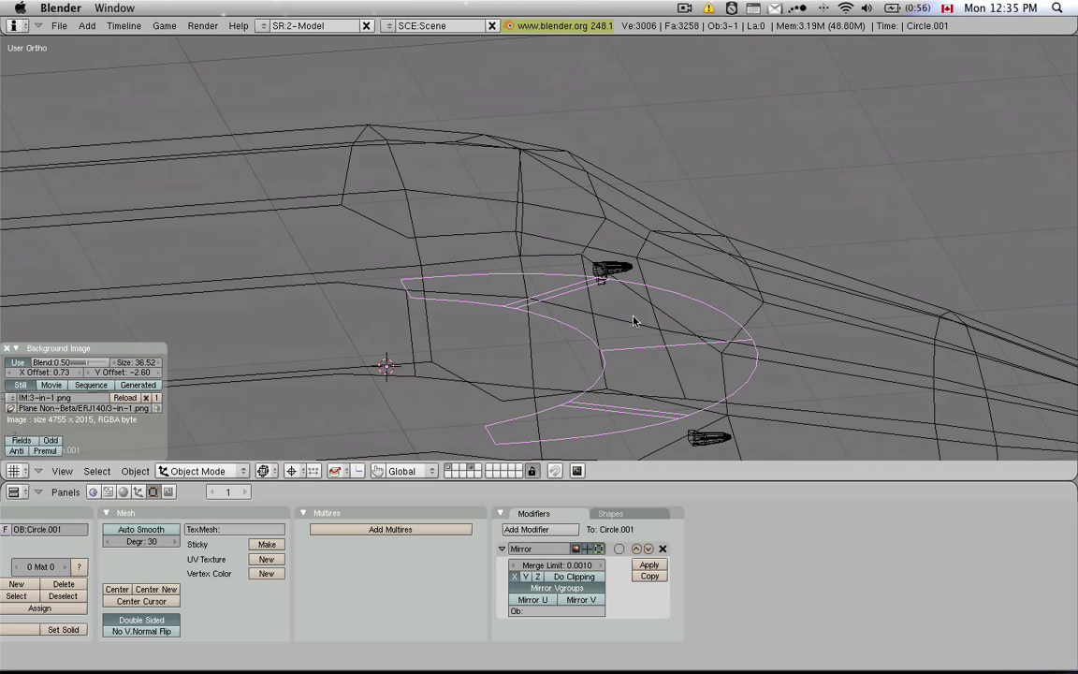
Step: Brush-select the outline's whole inner arc in Edit Mode and raise it about 0.70 along global Z to the window tops in the side blueprint
{"action": "key", "text": "KP_7"}
{"action": "key", "text": "Tab"}
{"action": "key", "text": "a"}
{"action": "key", "text": "b"}
{"action": "key", "text": "b"}
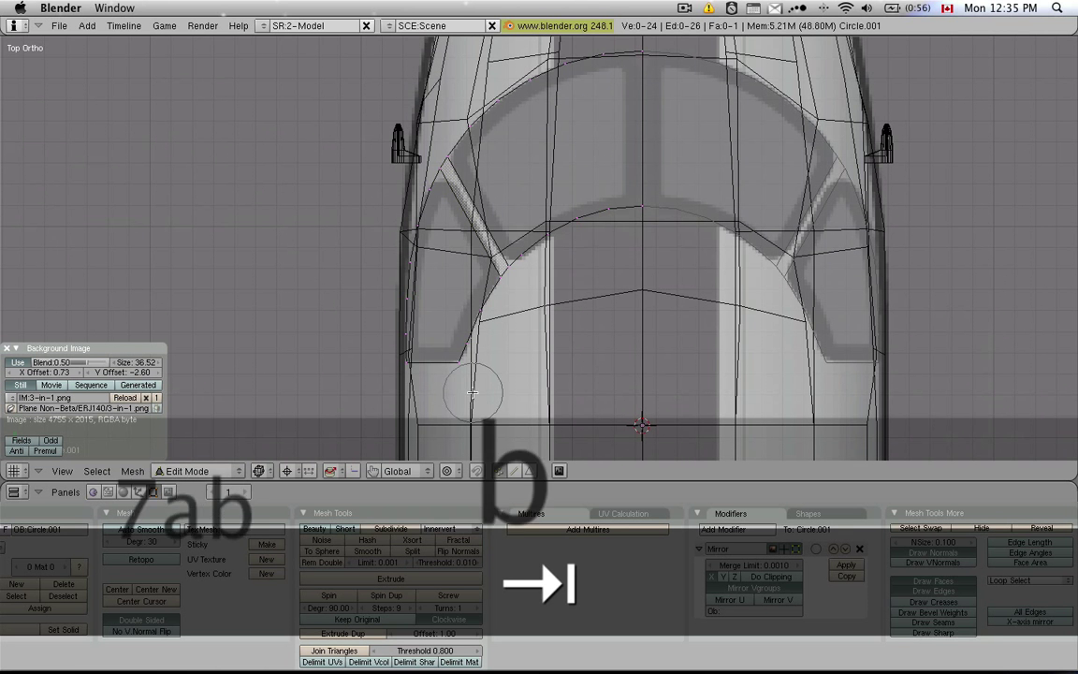
{"action": "left_click_drag", "start_coordinate": [457, 385], "coordinate": [471, 337]}
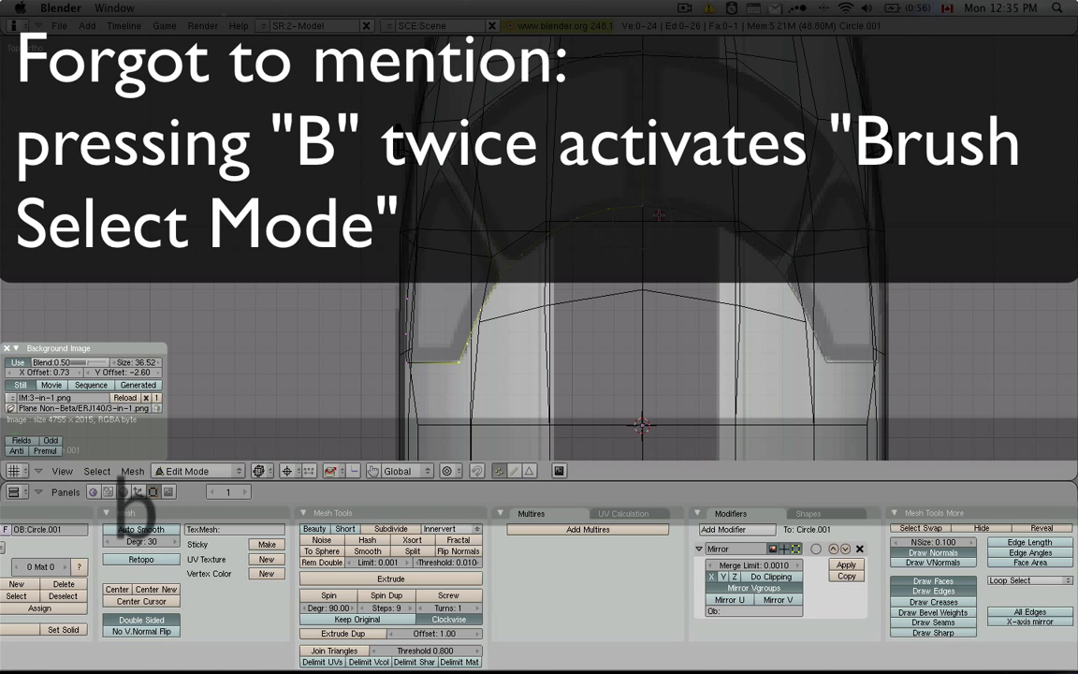
{"action": "mouse_move", "coordinate": [630, 212]}
{"action": "left_mouse_down"}
{"action": "mouse_move", "coordinate": [557, 217]}
{"action": "mouse_move", "coordinate": [659, 216]}
{"action": "left_mouse_up"}
{"action": "right_click", "coordinate": [662, 269]}
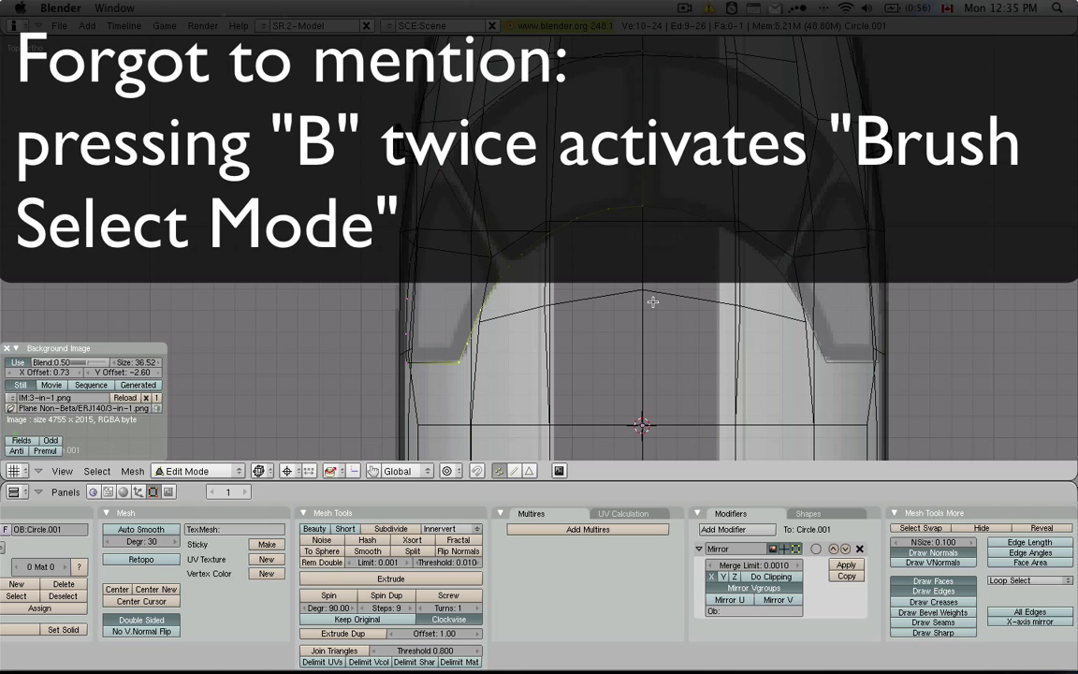
{"action": "key", "text": "KP_3"}
{"action": "key", "text": "g"}
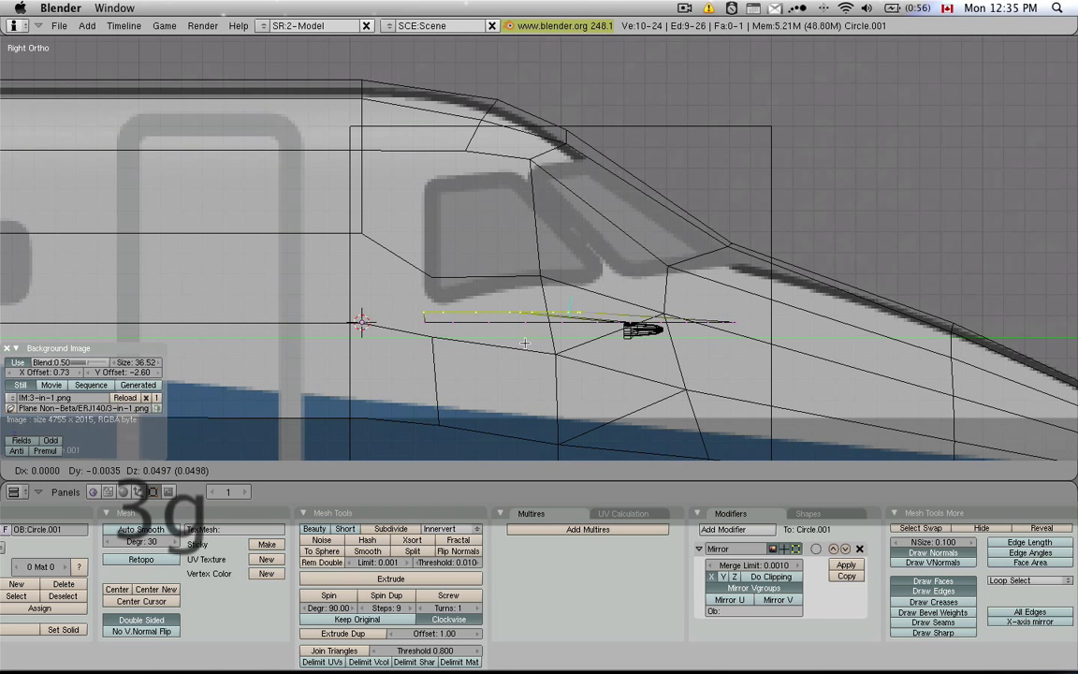
{"action": "middle_click", "coordinate": [527, 311]}
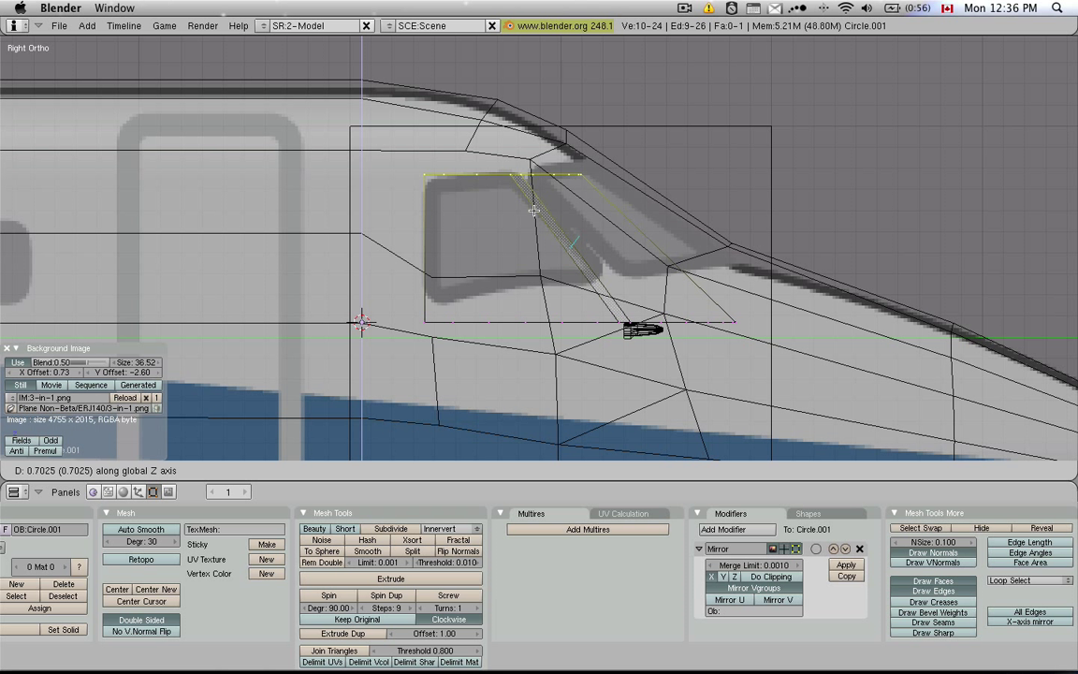
{"action": "left_click", "coordinate": [534, 211]}
Step: Snap the 3D cursor to the divider's upper vertex on the front-window side
{"action": "scroll", "coordinate": [582, 130], "scroll_direction": "up", "scroll_amount": 3}
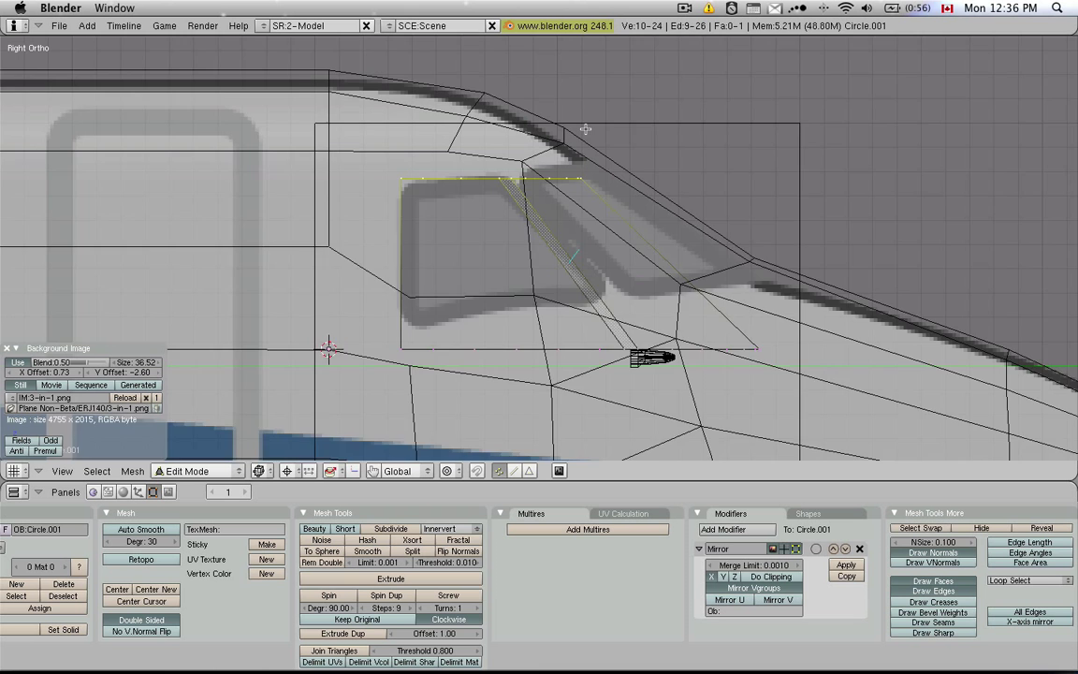
{"action": "scroll", "coordinate": [584, 130], "scroll_direction": "up", "scroll_amount": 1}
{"action": "right_click", "coordinate": [469, 225]}
{"action": "key", "text": "shift"}
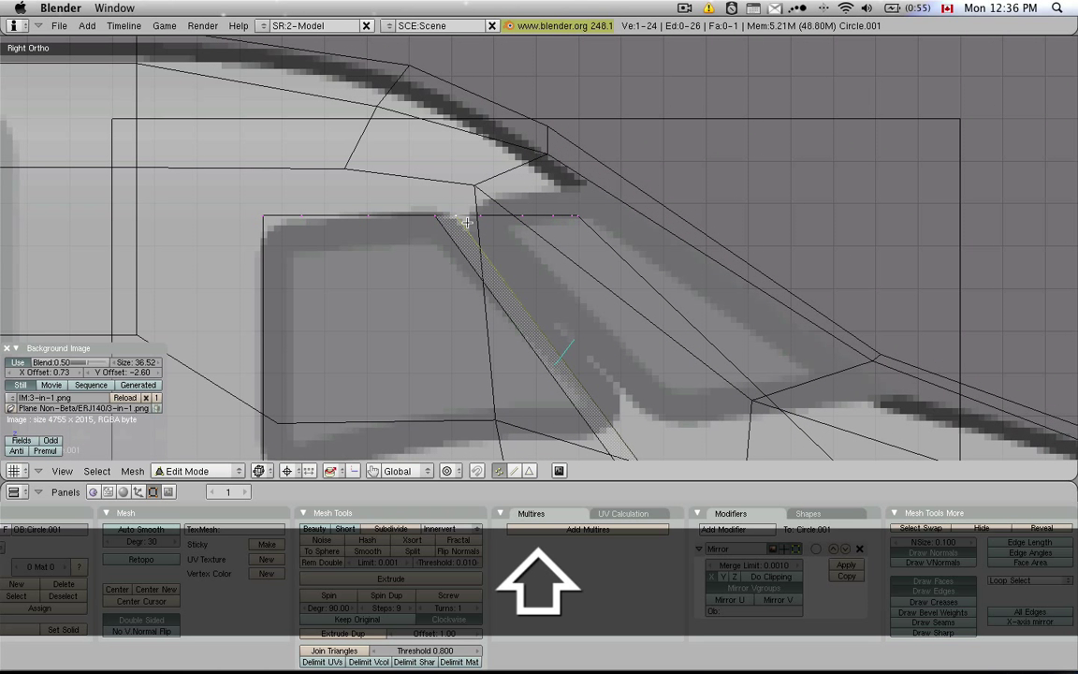
{"action": "key", "text": "shift+s"}
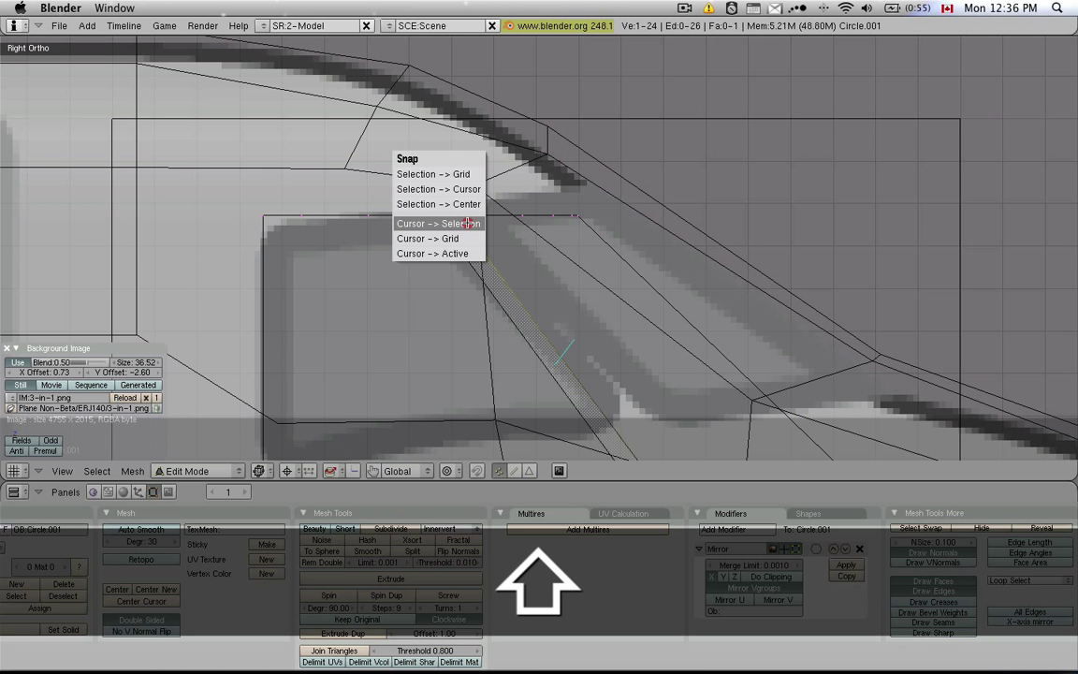
{"action": "left_click", "coordinate": [466, 220]}
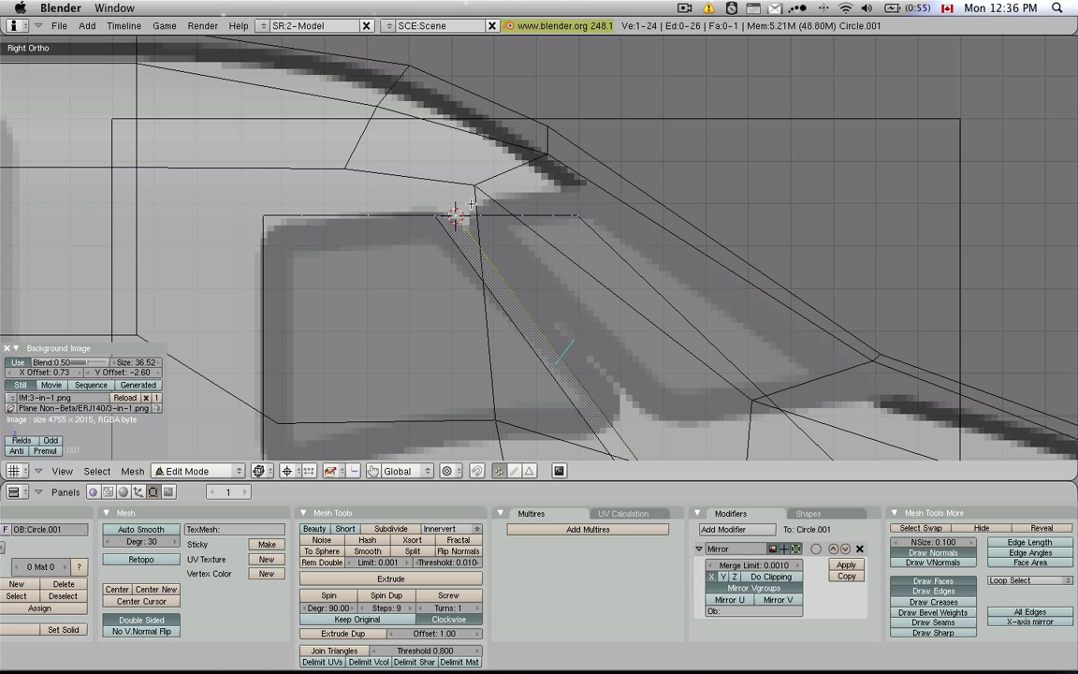
Step: Select the front window's upper-edge vertices from the divider forward and rotate them about 10.5 degrees upward around the 3D cursor
{"action": "key", "text": "b"}
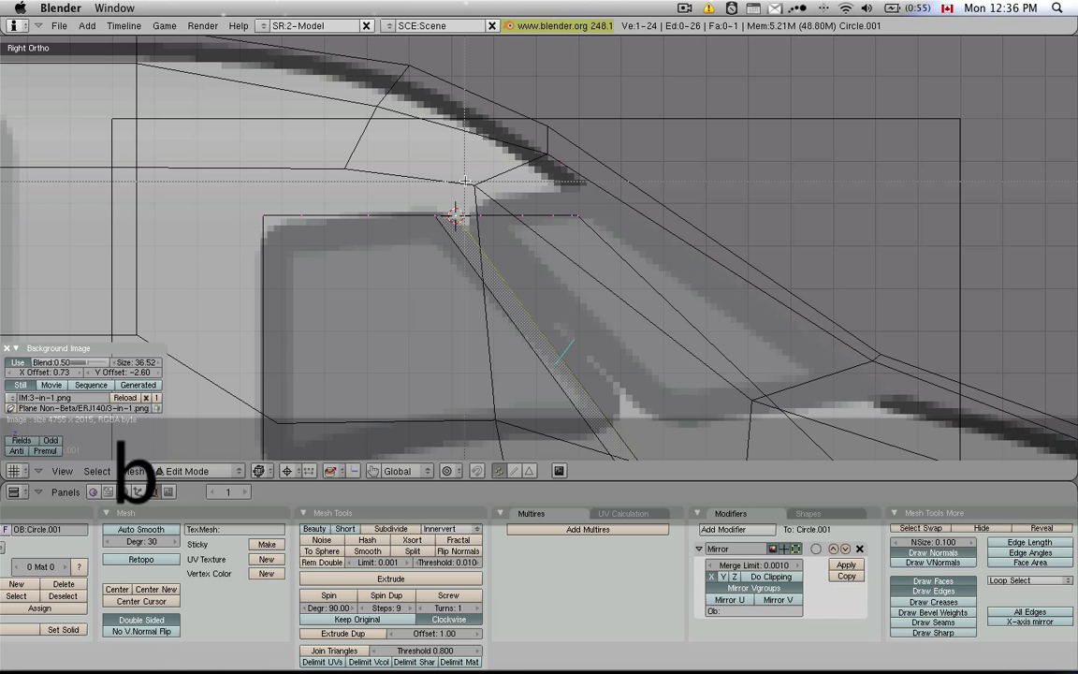
{"action": "left_click_drag", "start_coordinate": [421, 164], "coordinate": [645, 271]}
{"action": "right_click", "coordinate": [645, 270]}
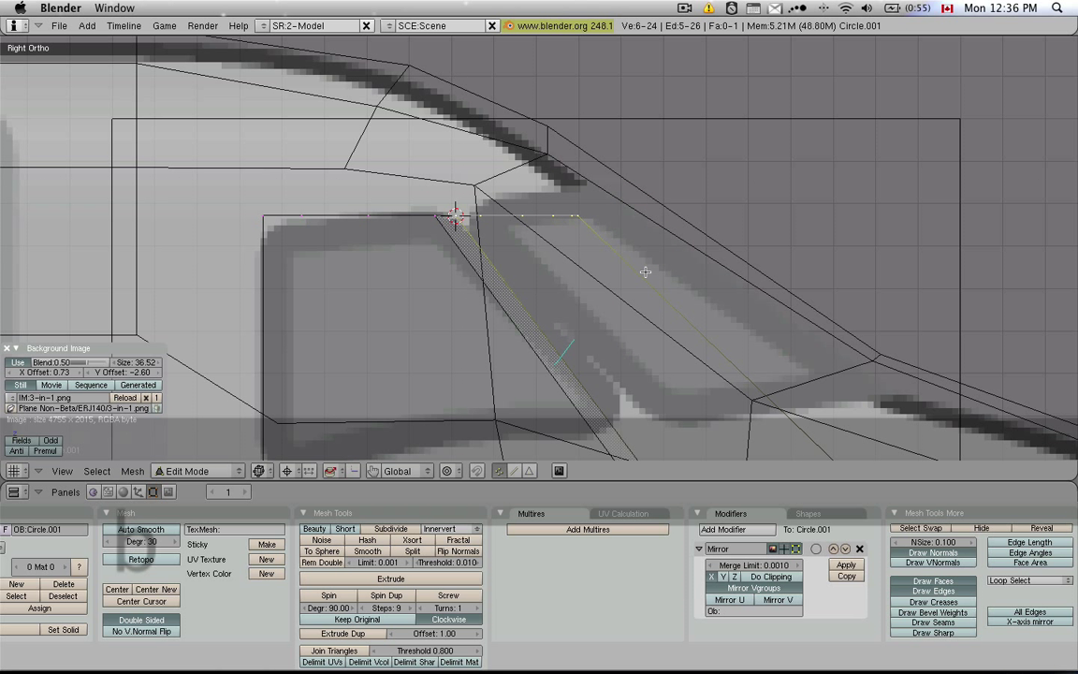
{"action": "key", "text": "r"}
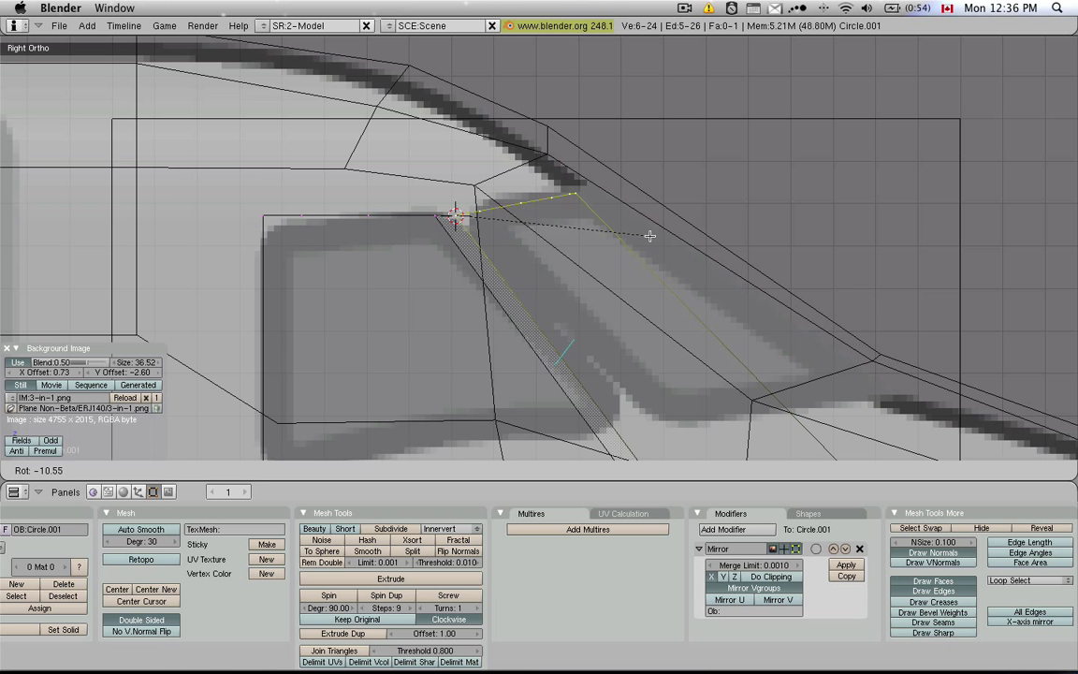
{"action": "left_click", "coordinate": [649, 234]}
Step: Raise the intermediate vertex near the front end of the front window's upper edge along Z to follow the blueprint's curve
{"action": "key", "text": "a"}
{"action": "key", "text": "b"}
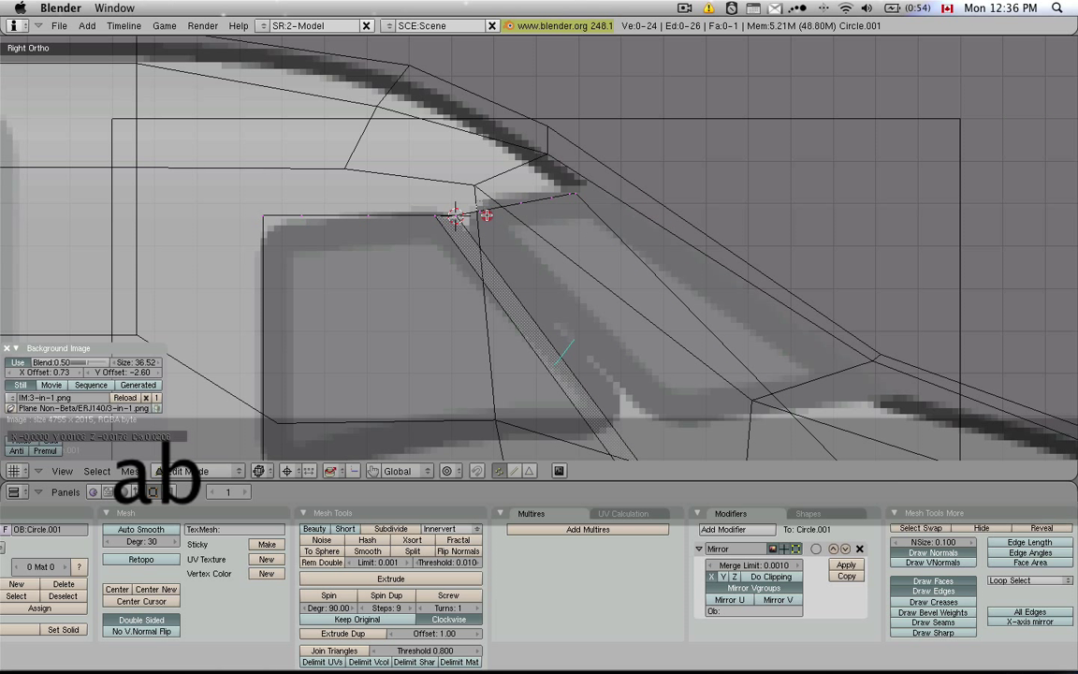
{"action": "left_click_drag", "start_coordinate": [547, 191], "coordinate": [559, 211]}
{"action": "key", "text": "g"}
{"action": "key", "text": "z"}
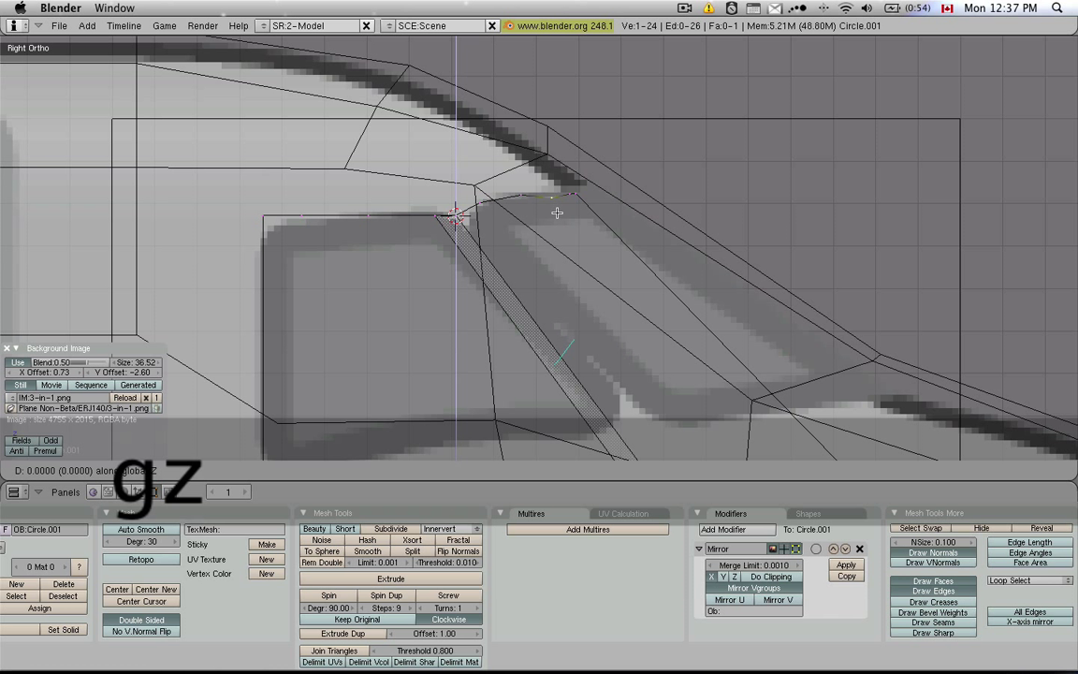
{"action": "left_click", "coordinate": [558, 207]}
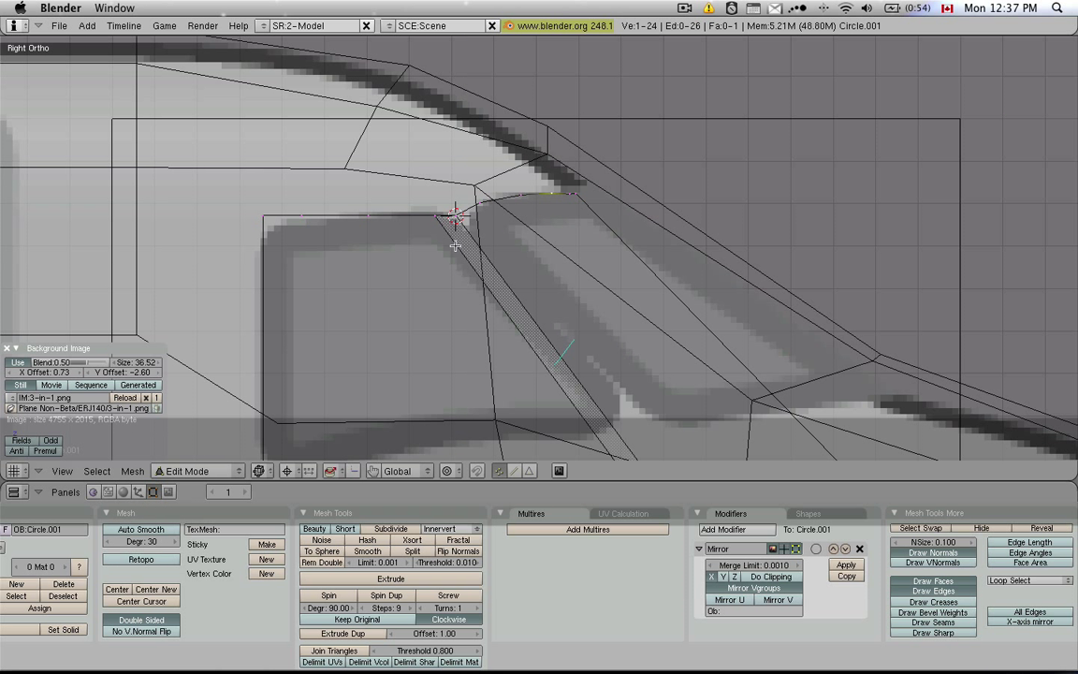
Step: Lower the two rearmost vertices of the side window's upper edge about 0.012 along Z to match the blueprint's slope
{"action": "key", "text": "a"}
{"action": "key", "text": "b"}
{"action": "left_click_drag", "start_coordinate": [255, 210], "coordinate": [322, 248]}
{"action": "key", "text": "g"}
{"action": "key", "text": "z"}
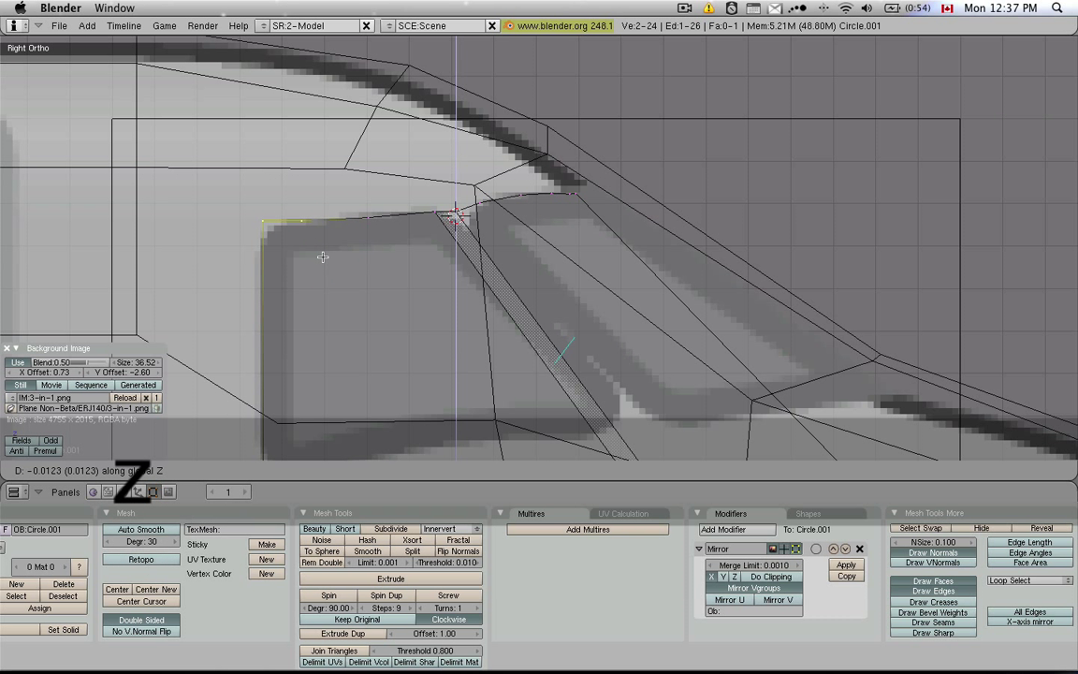
{"action": "left_click", "coordinate": [321, 258]}
Step: Lower the side window's rear upper corner vertex about 0.028 along Z to round off the corner
{"action": "key", "text": "a"}
{"action": "key", "text": "b"}
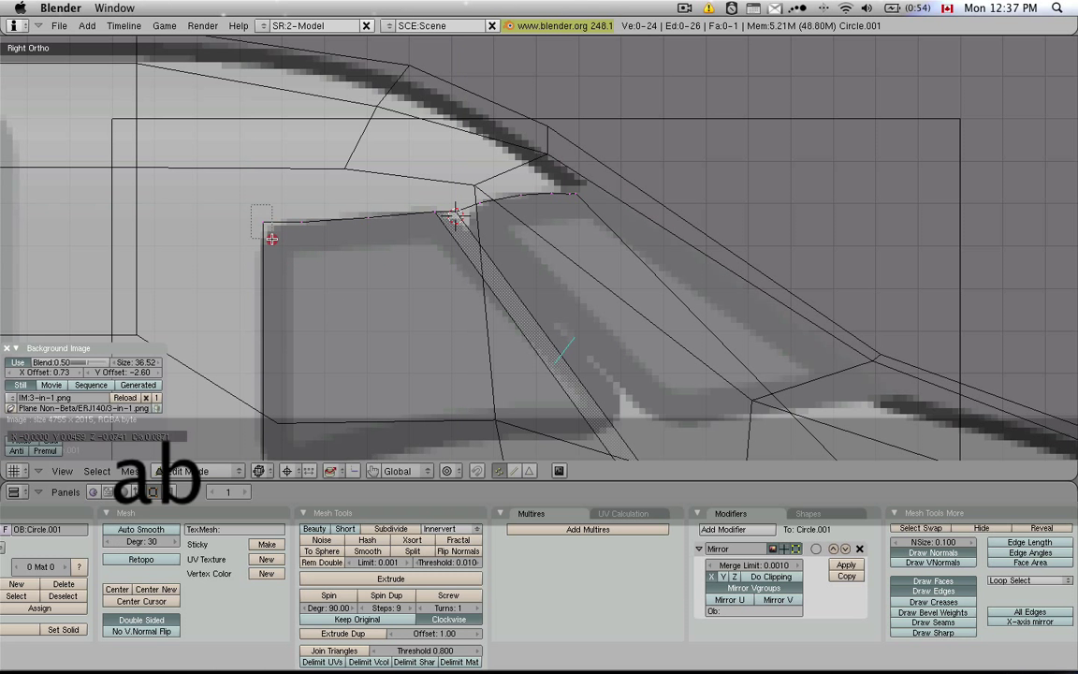
{"action": "left_click_drag", "start_coordinate": [214, 184], "coordinate": [272, 242]}
{"action": "key", "text": "g"}
{"action": "key", "text": "z"}
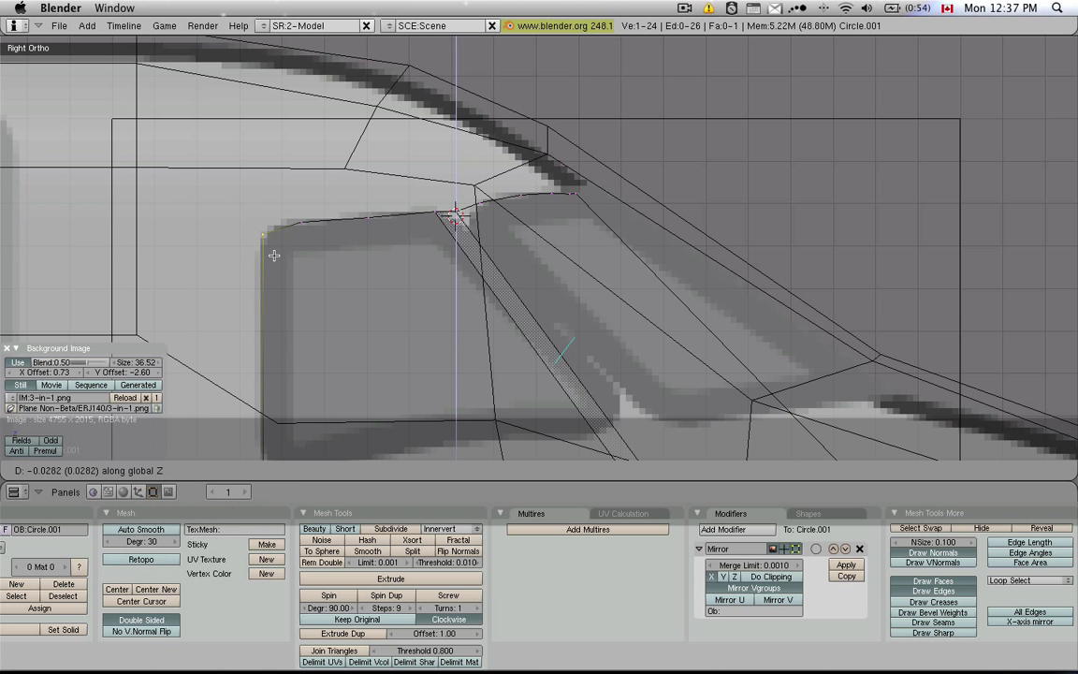
{"action": "left_click", "coordinate": [275, 256]}
{"action": "scroll", "coordinate": [457, 211], "scroll_direction": "up", "scroll_amount": 2}
Step: Select all vertices along the outline's lower arc in side view and raise them along Z to the side window's bottom edge
{"action": "key", "text": "7"}
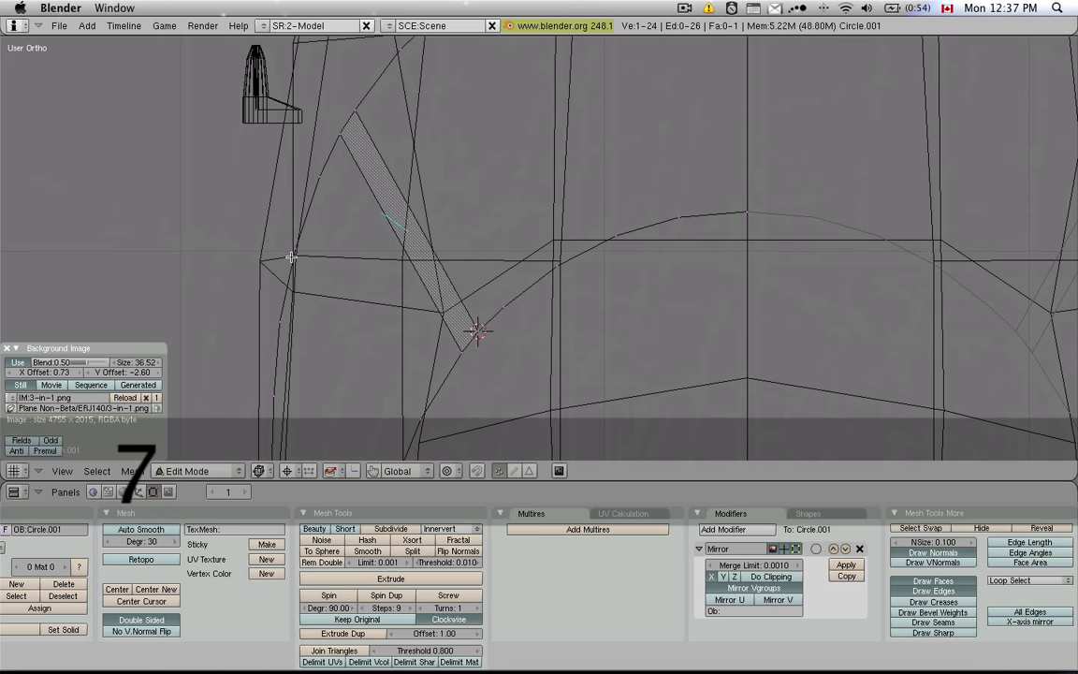
{"action": "key", "text": "3"}
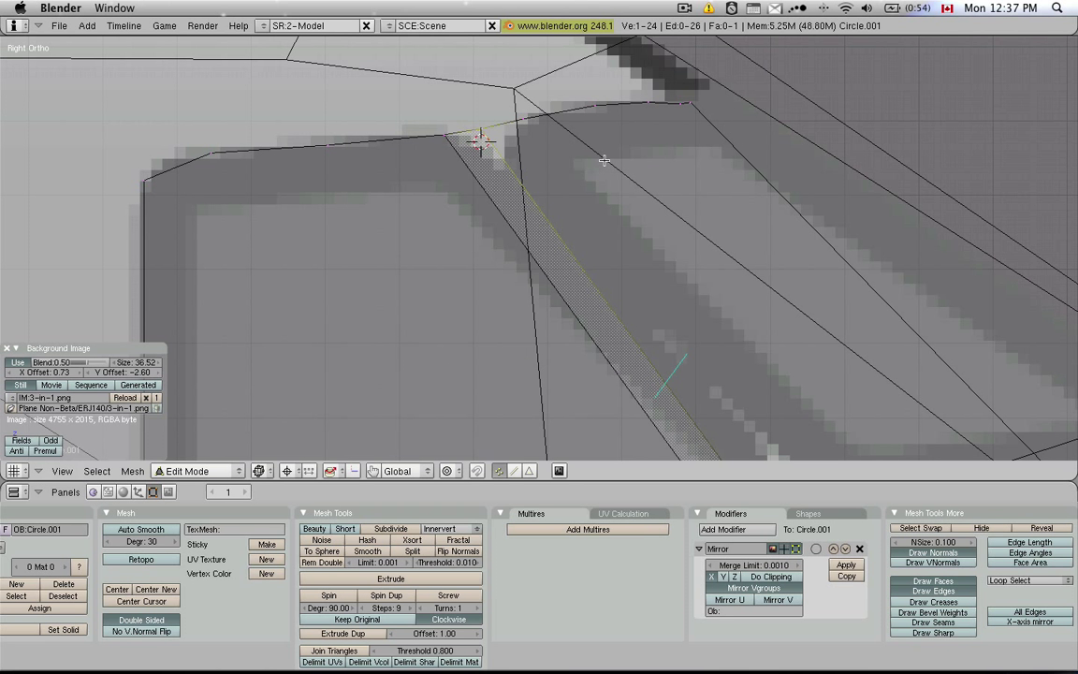
{"action": "scroll", "coordinate": [443, 231], "scroll_direction": "up", "scroll_amount": 1}
{"action": "scroll", "coordinate": [436, 243], "scroll_direction": "down", "scroll_amount": 2}
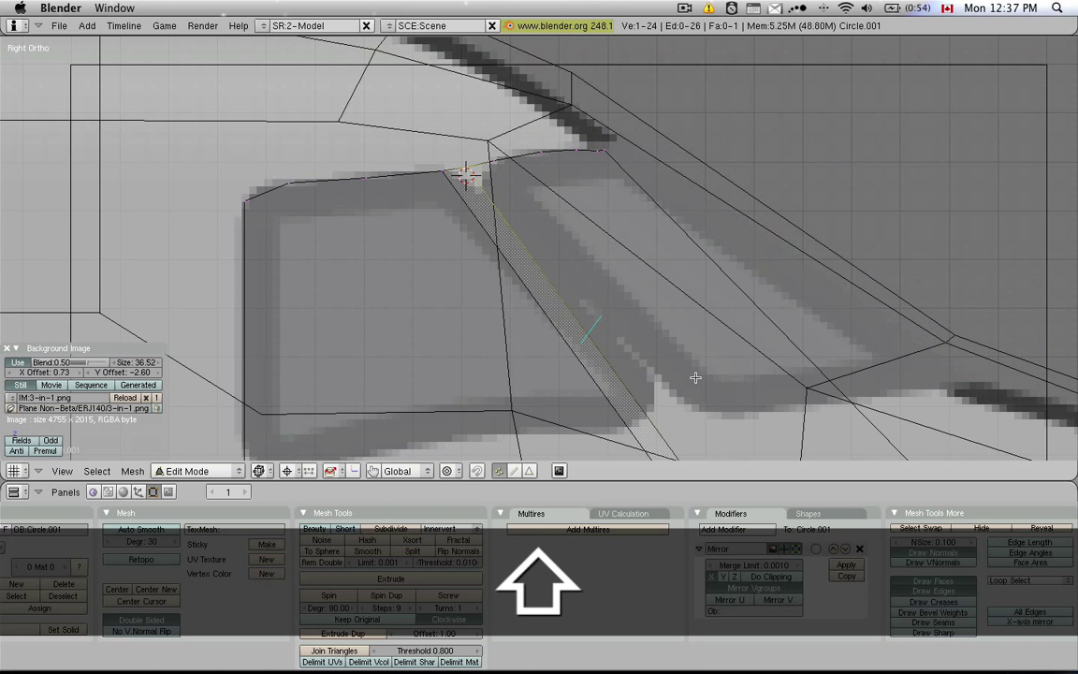
{"action": "middle_click_drag", "start_coordinate": [691, 372], "coordinate": [640, 229], "text": "shift"}
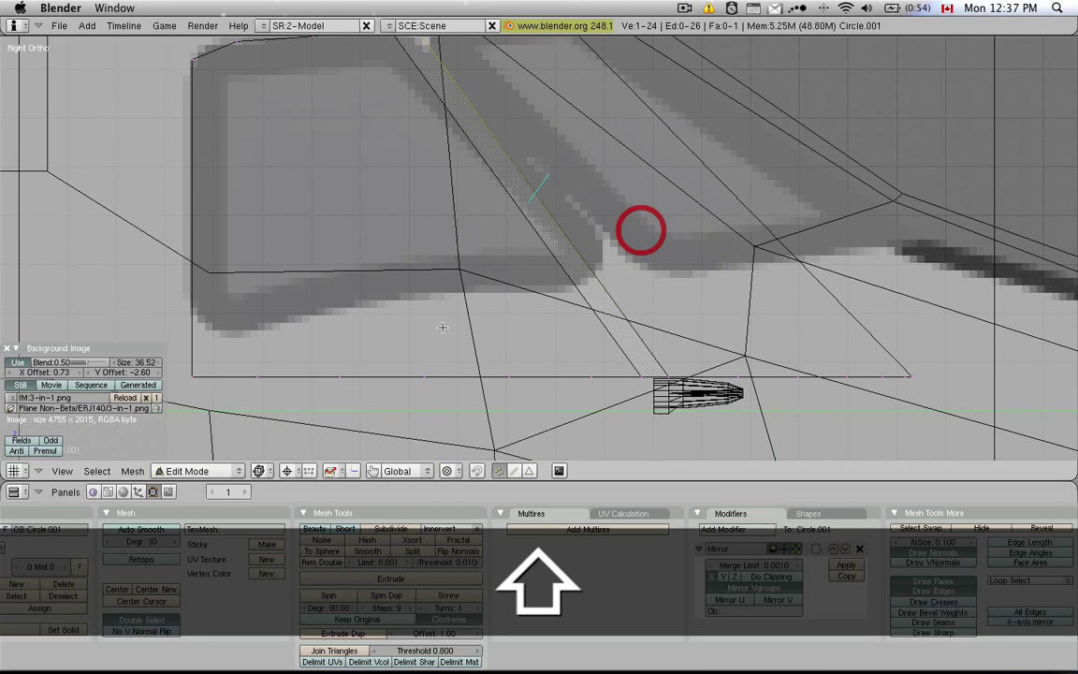
{"action": "key", "text": "a"}
{"action": "key", "text": "b"}
{"action": "mouse_move", "coordinate": [167, 317]}
{"action": "left_mouse_down"}
{"action": "mouse_move", "coordinate": [243, 365]}
{"action": "mouse_move", "coordinate": [921, 393]}
{"action": "left_mouse_up"}
{"action": "key", "text": "g"}
{"action": "key", "text": "z"}
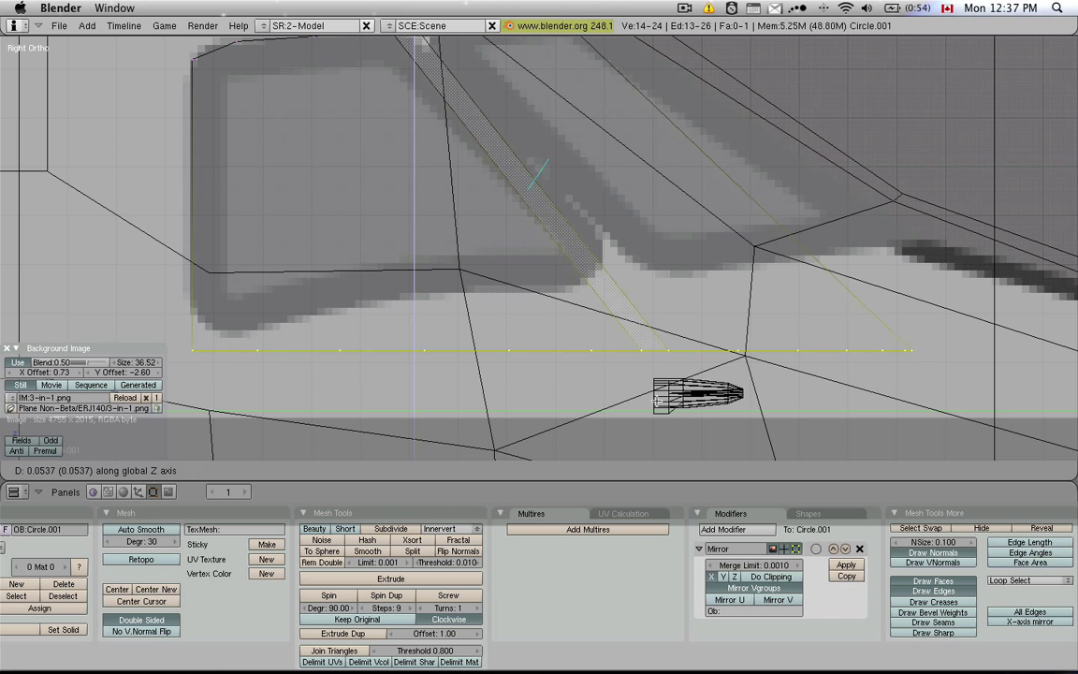
{"action": "left_click", "coordinate": [658, 387]}
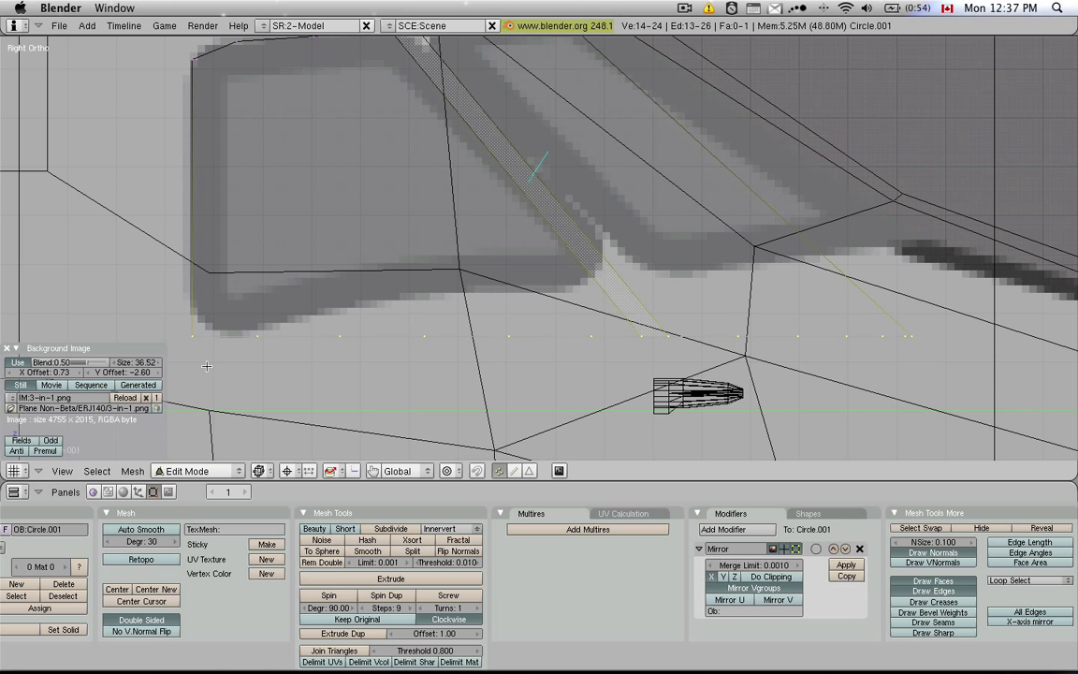
Step: Raise the two vertices on the side window's lower edge ahead of its rear corner along Z to follow the blueprint's curve
{"action": "key", "text": "a"}
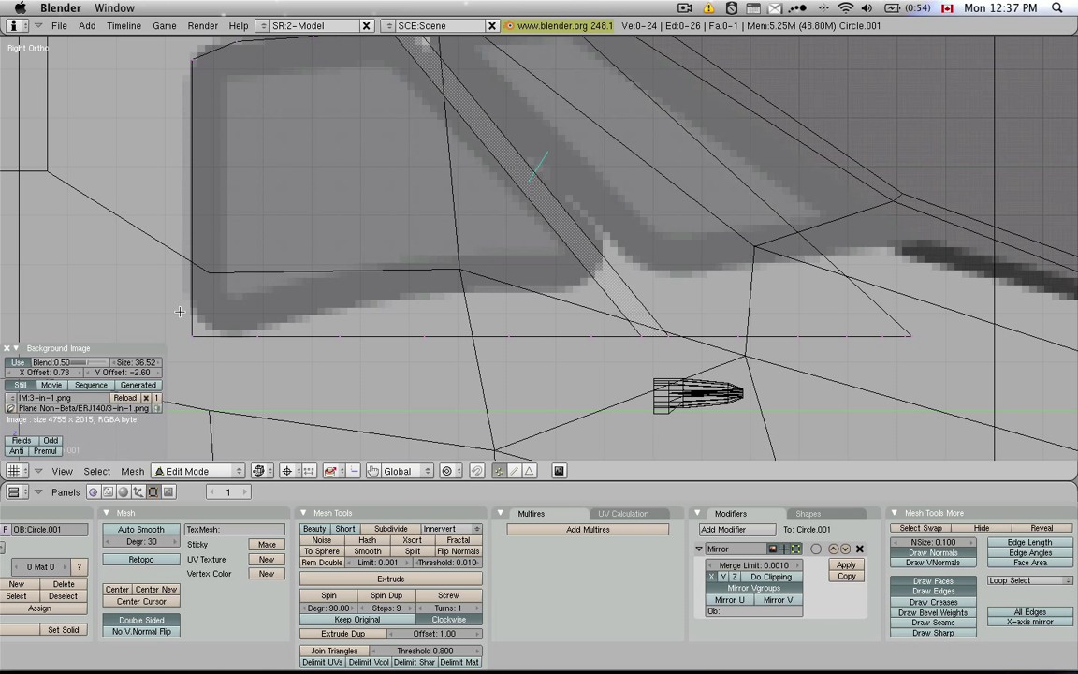
{"action": "key", "text": "b"}
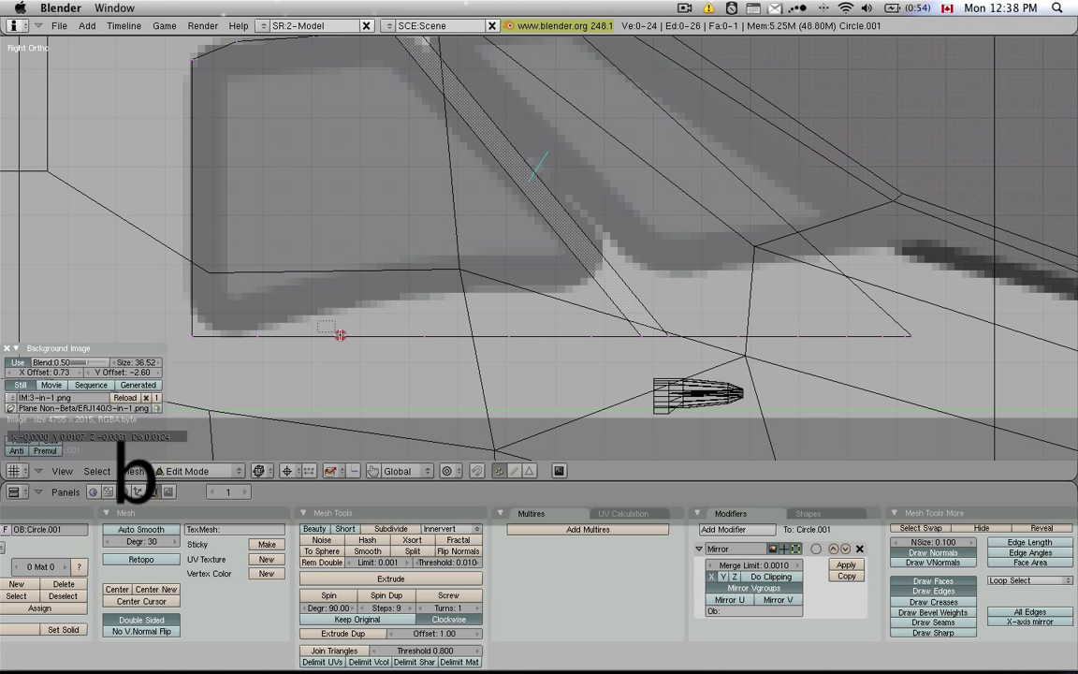
{"action": "left_click_drag", "start_coordinate": [339, 334], "coordinate": [434, 362]}
{"action": "key", "text": "g"}
{"action": "key", "text": "z"}
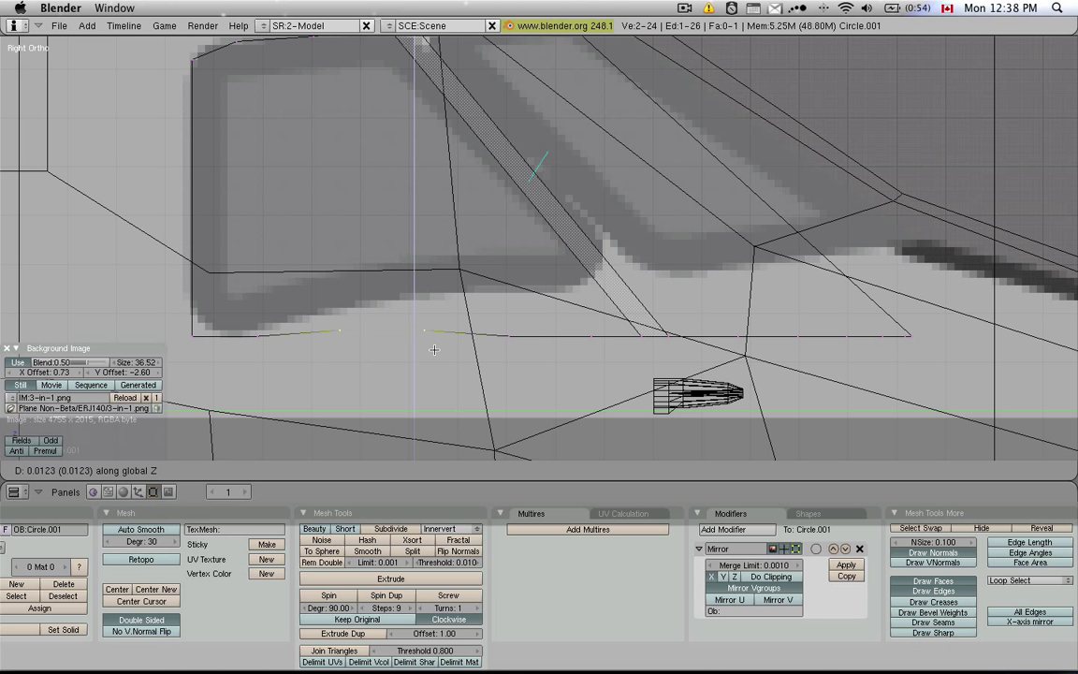
{"action": "left_click", "coordinate": [431, 335]}
Step: Select the remaining forward vertices of the outline's lower edge and raise them about 0.09 along Z to the side window's bottom edge
{"action": "key", "text": "a"}
{"action": "key", "text": "l"}
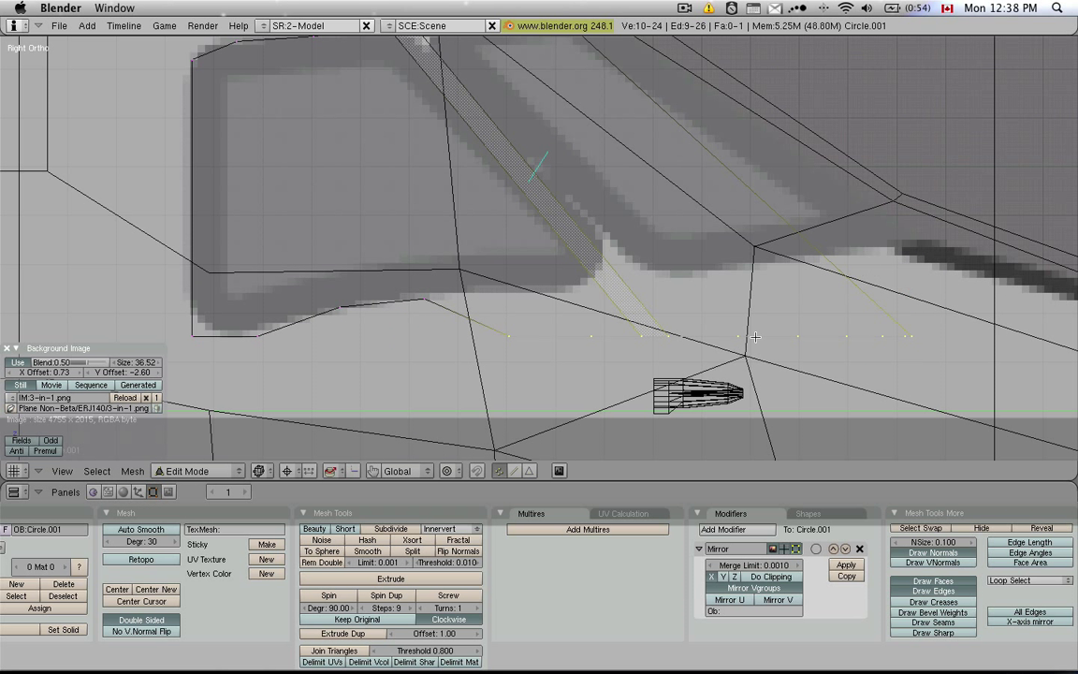
{"action": "key", "text": "g"}
{"action": "key", "text": "z"}
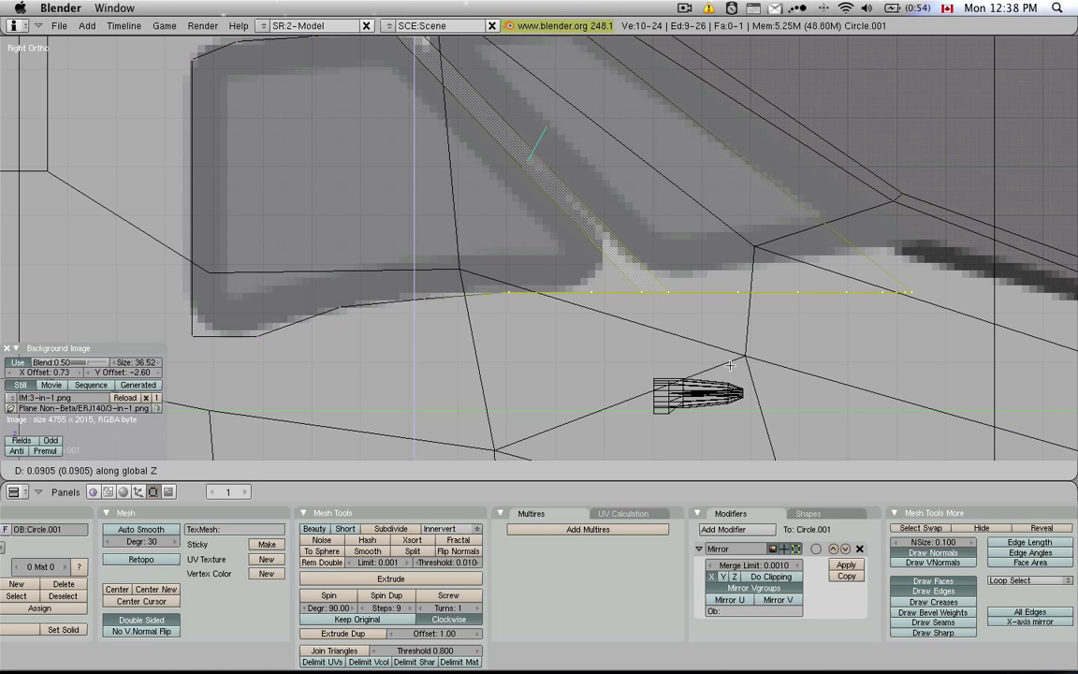
{"action": "left_click", "coordinate": [731, 365]}
Step: Select the front window's lower-edge vertices ahead of the divider and raise them along Z toward the blueprint's window bottom
{"action": "key", "text": "a"}
{"action": "key", "text": "b"}
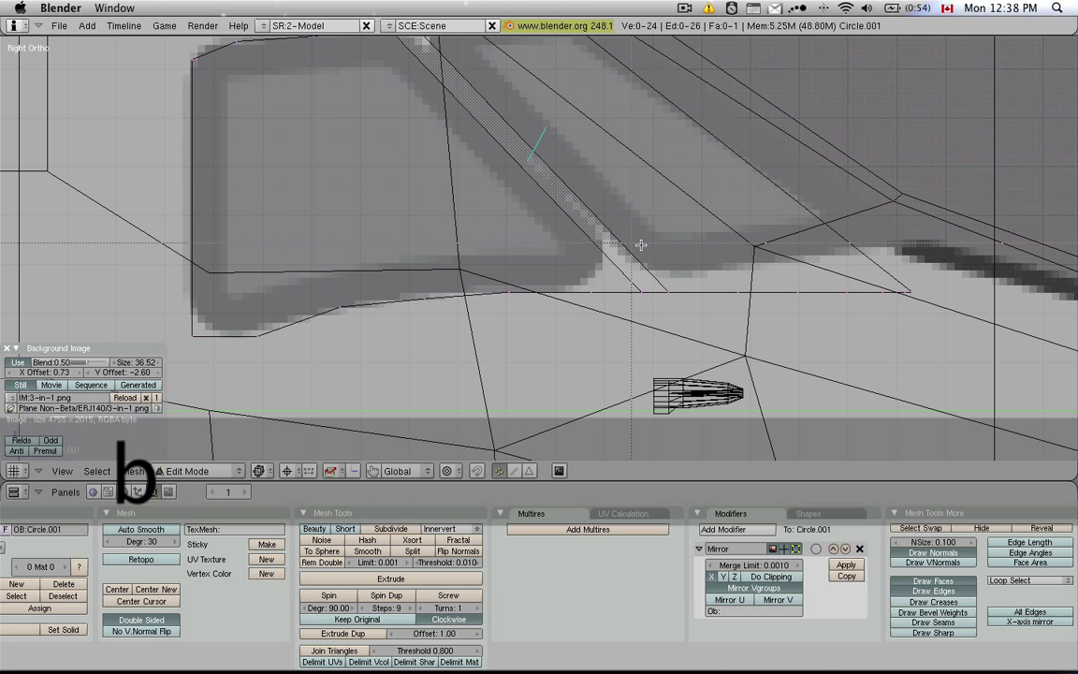
{"action": "left_click_drag", "start_coordinate": [725, 265], "coordinate": [931, 330]}
{"action": "key", "text": "g"}
{"action": "key", "text": "z"}
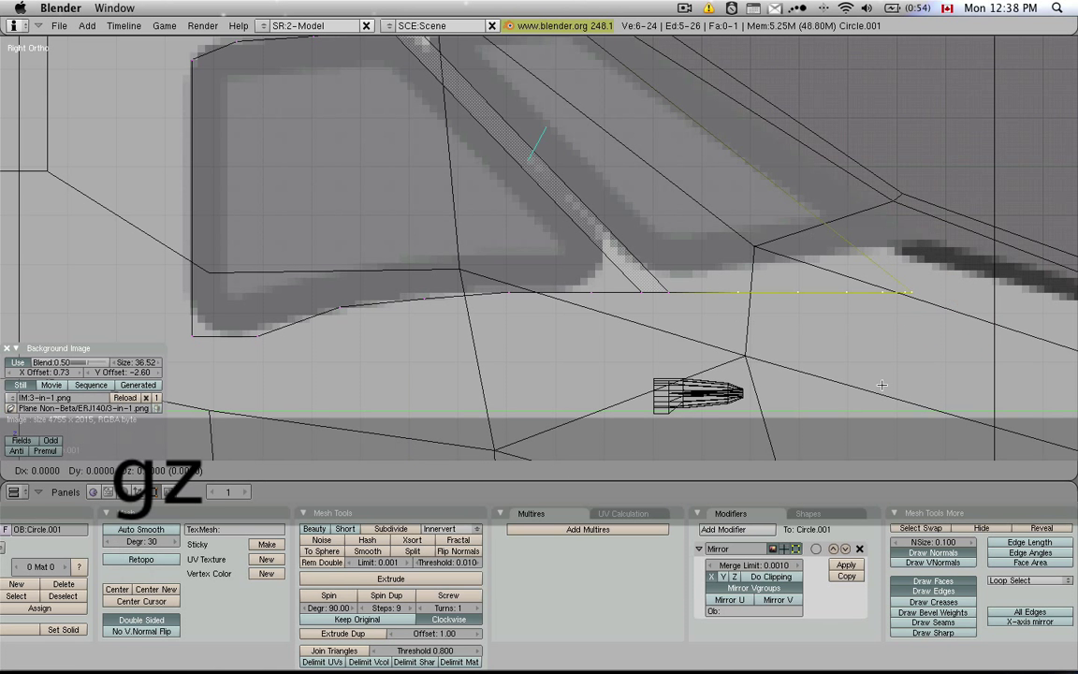
{"action": "left_click", "coordinate": [883, 356]}
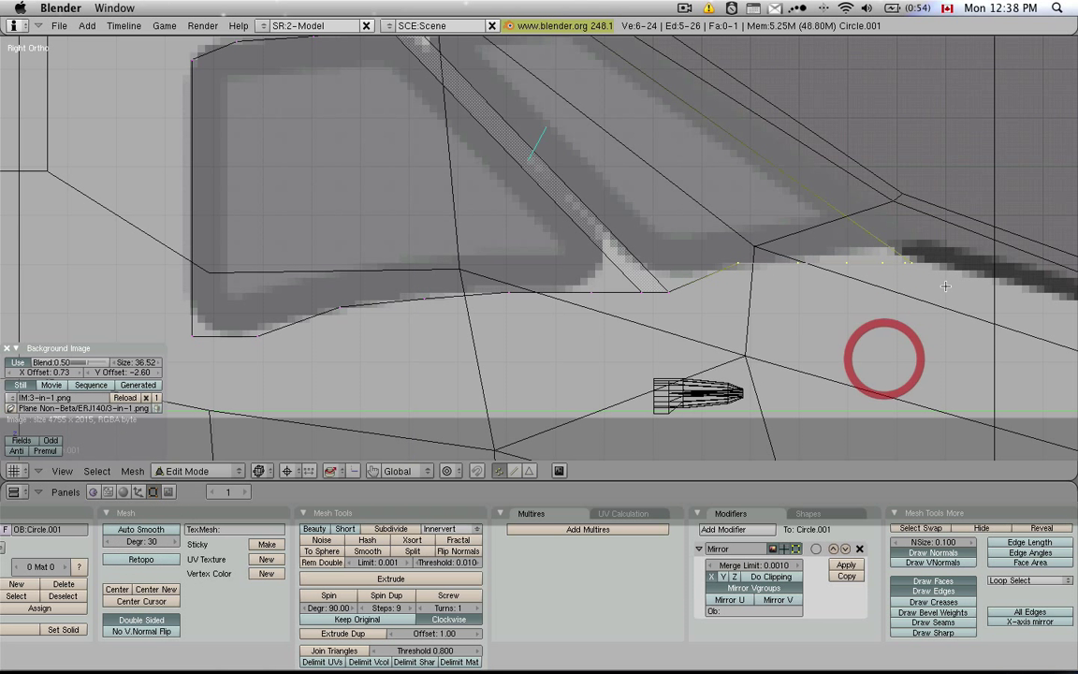
Step: Place the 3D cursor on the lower edge just ahead of the divider as the rotation pivot
{"action": "key", "text": "r"}
{"action": "key", "text": "Escape"}
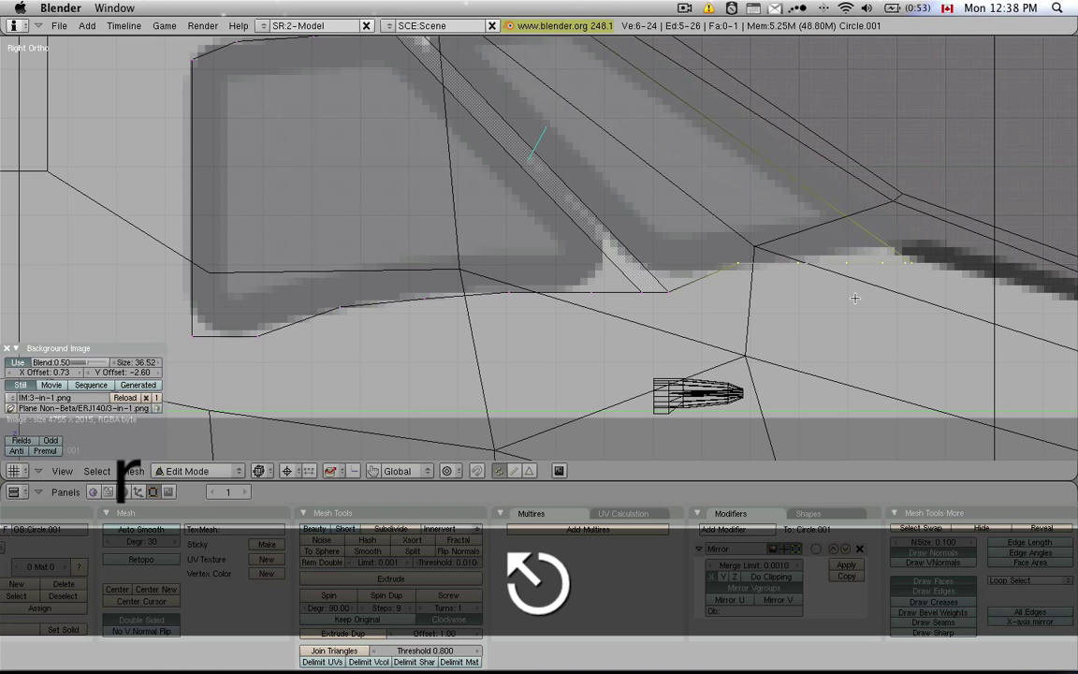
{"action": "key", "text": "a"}
{"action": "key", "text": "b"}
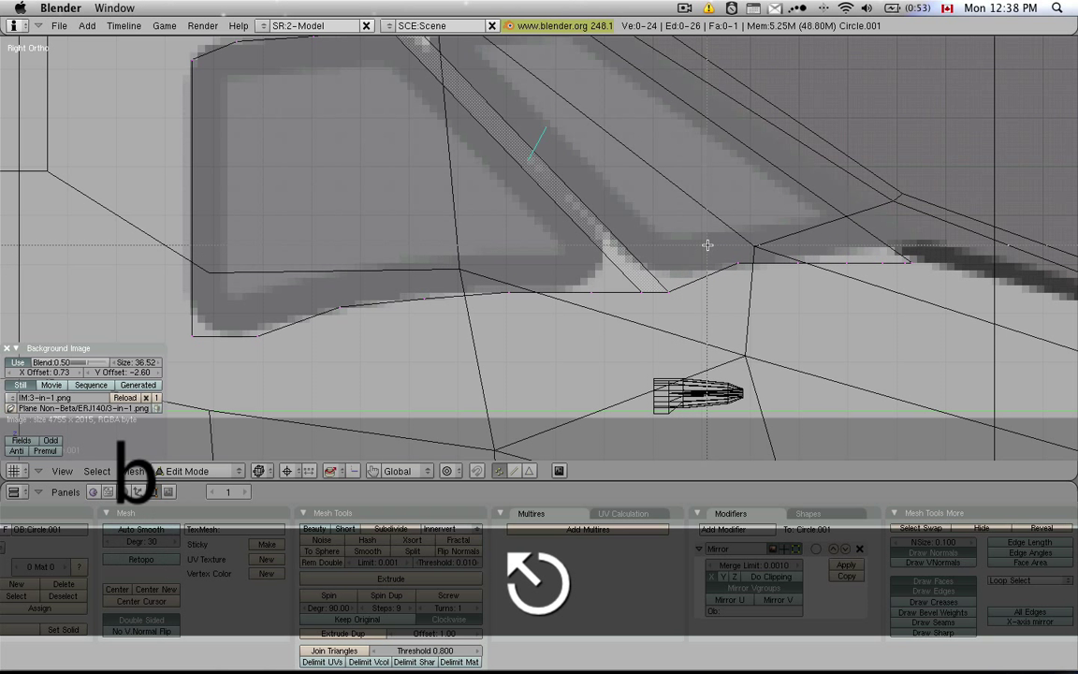
{"action": "left_click", "coordinate": [705, 271]}
{"action": "left_click", "coordinate": [705, 272]}
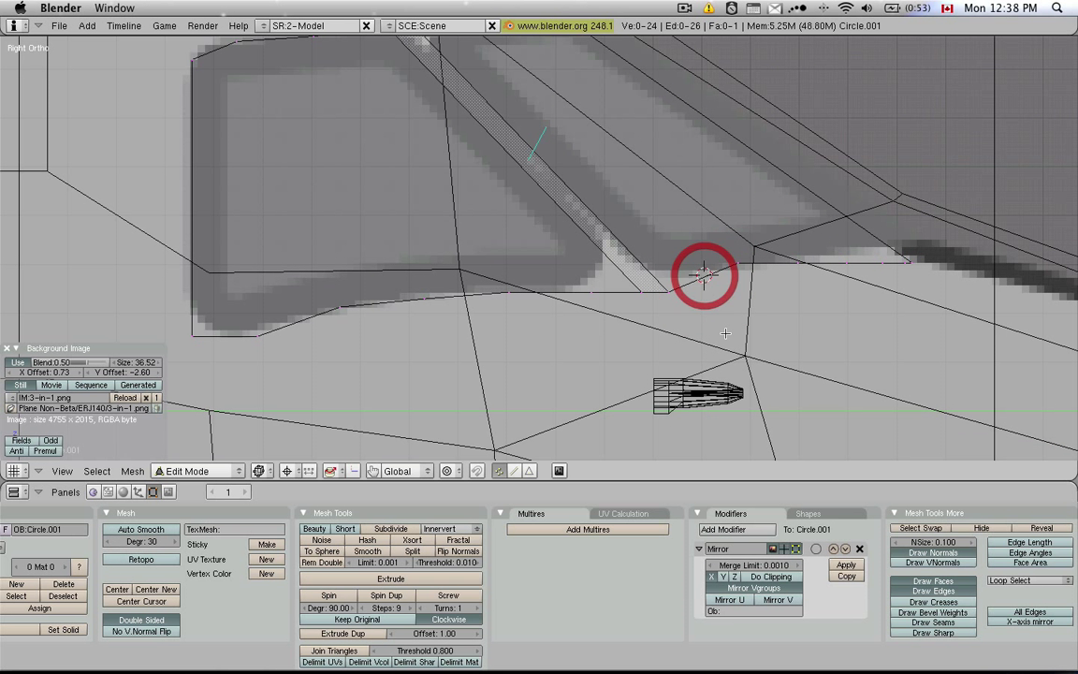
Step: Rotate the front window's lower-edge vertices about the 3D cursor and lower them slightly along Z to match the blueprint's slope
{"action": "key", "text": "b"}
{"action": "key", "text": "b"}
{"action": "mouse_move", "coordinate": [895, 308]}
{"action": "left_mouse_down"}
{"action": "mouse_move", "coordinate": [939, 289]}
{"action": "mouse_move", "coordinate": [743, 298]}
{"action": "left_mouse_up"}
{"action": "key", "text": "Escape"}
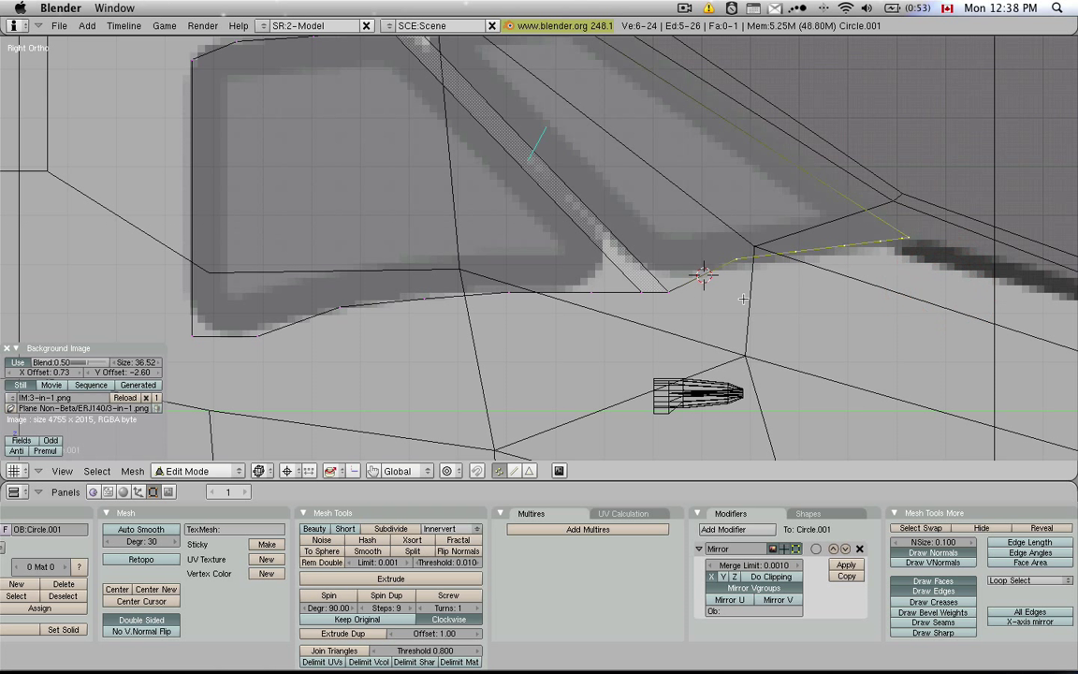
{"action": "key", "text": "r"}
{"action": "left_click", "coordinate": [998, 281]}
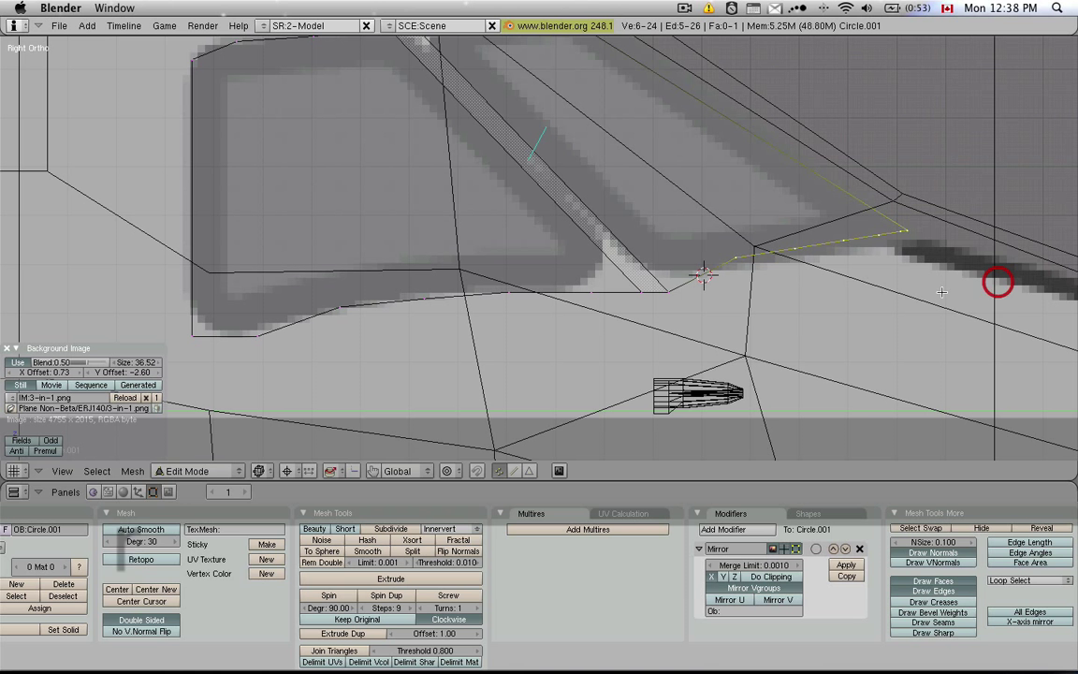
{"action": "key", "text": "g"}
{"action": "key", "text": "z"}
{"action": "left_click", "coordinate": [942, 305]}
Step: Raise the single lower-edge vertex just behind the divider slightly along Z to smooth the side window's bottom edge
{"action": "middle_click_drag", "start_coordinate": [717, 339], "coordinate": [726, 375], "text": "shift"}
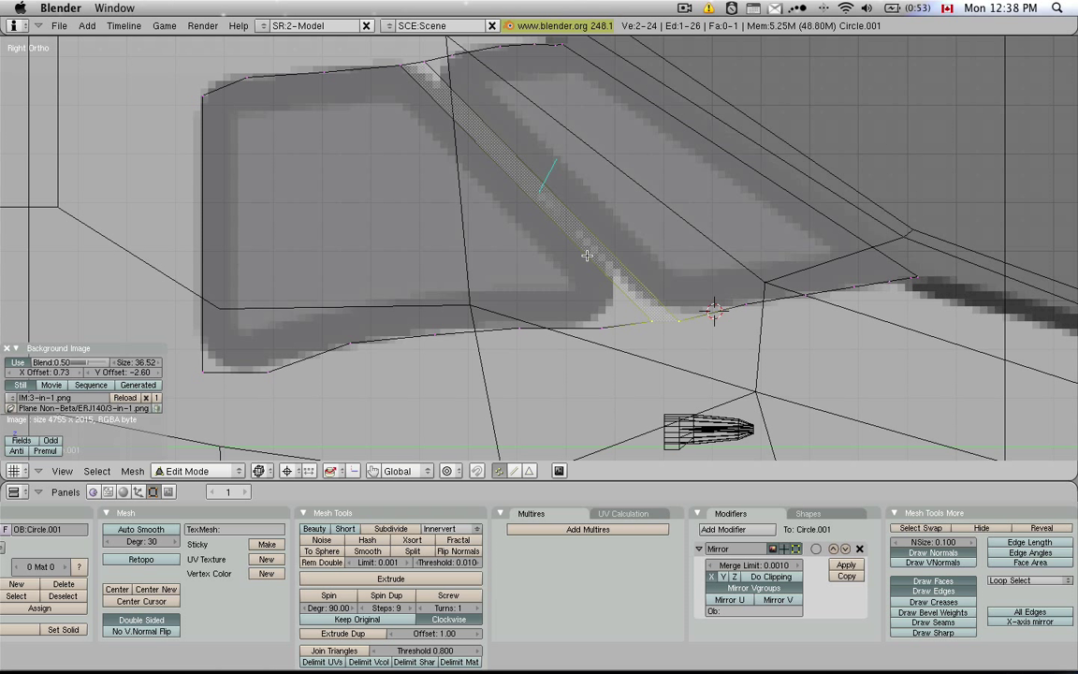
{"action": "key", "text": "a"}
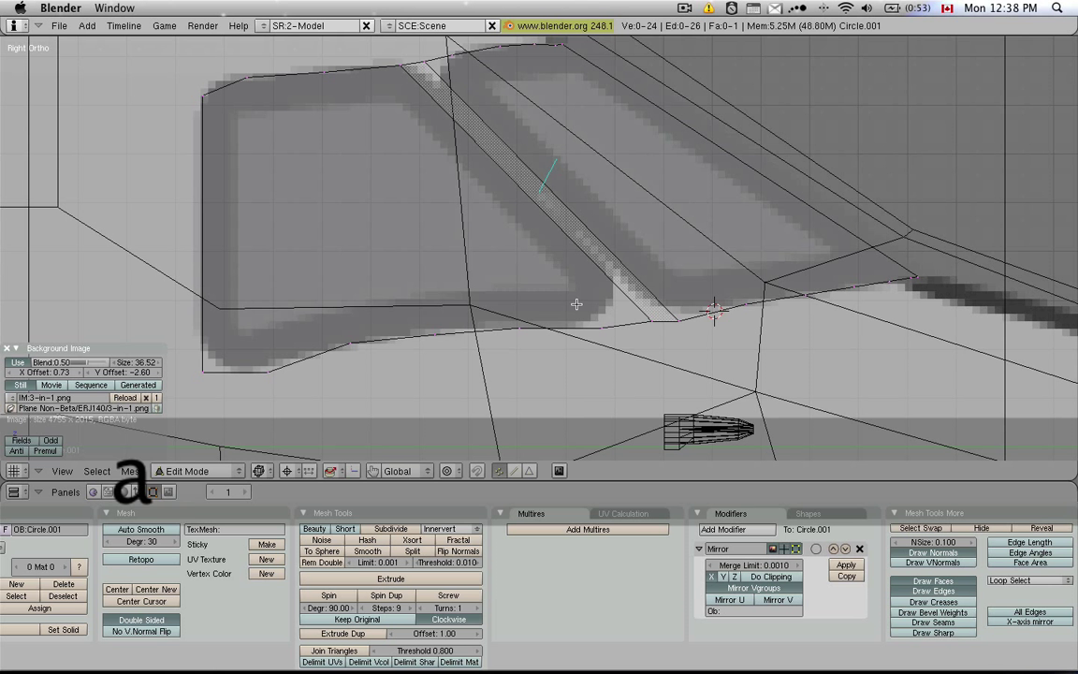
{"action": "key", "text": "b"}
{"action": "left_click_drag", "start_coordinate": [580, 337], "coordinate": [493, 271]}
{"action": "key", "text": "g"}
{"action": "key", "text": "z"}
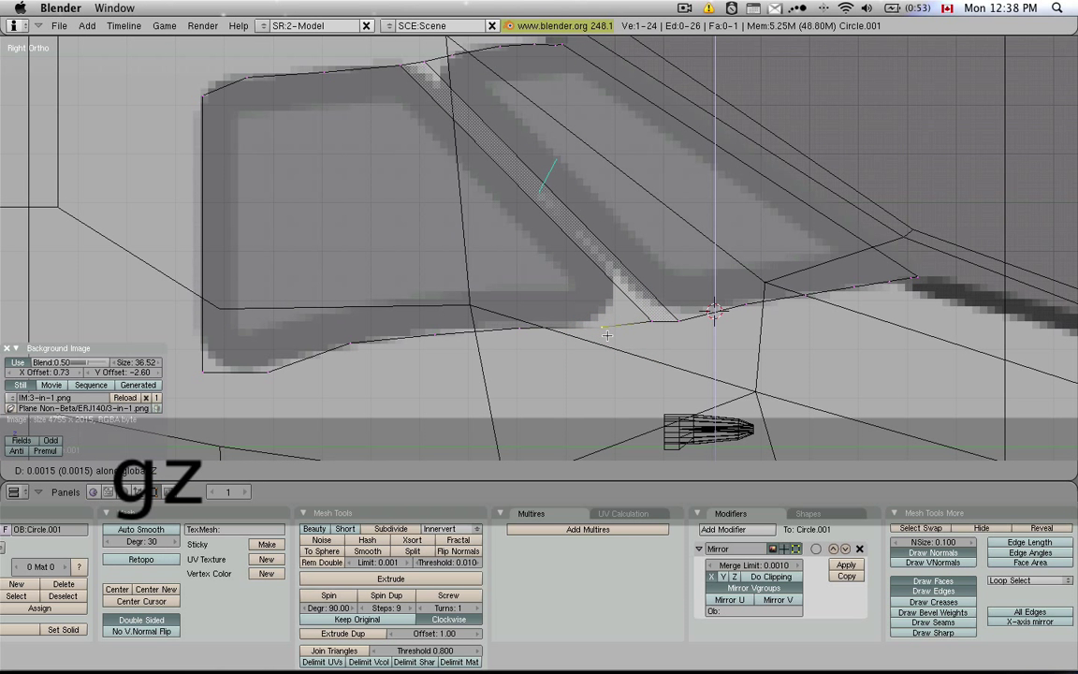
Step: Leave Edit Mode and hide the layer holding the fuselage mesh so only the window outline shows over the side-view blueprint
{"action": "scroll", "coordinate": [650, 246], "scroll_direction": "down", "scroll_amount": 2}
{"action": "key", "text": "Tab"}
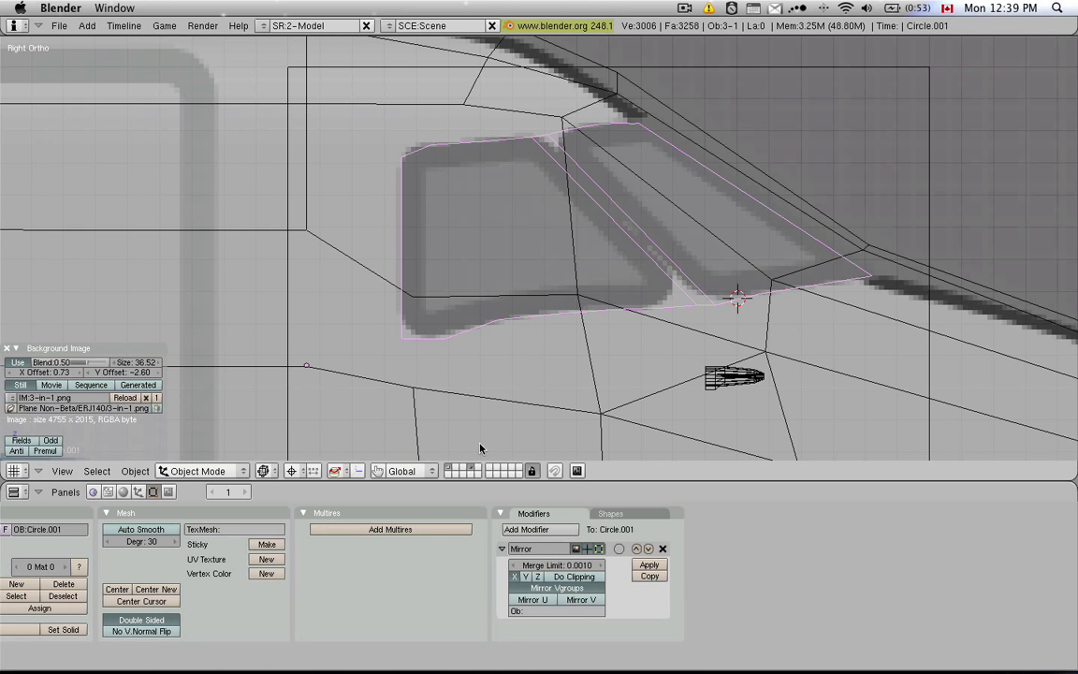
{"action": "left_click", "coordinate": [473, 469], "text": "shift"}
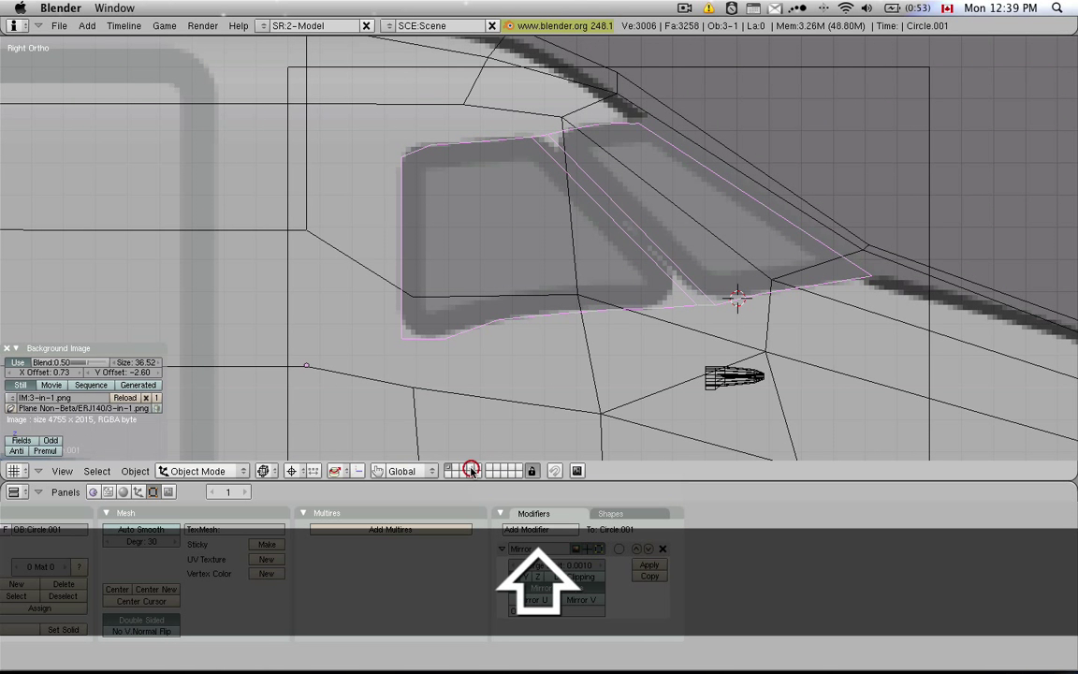
{"action": "scroll", "coordinate": [518, 283], "scroll_direction": "down", "scroll_amount": 6}
{"action": "scroll", "coordinate": [518, 283], "scroll_direction": "down", "scroll_amount": 2}
{"action": "scroll", "coordinate": [606, 237], "scroll_direction": "down", "scroll_amount": 2}
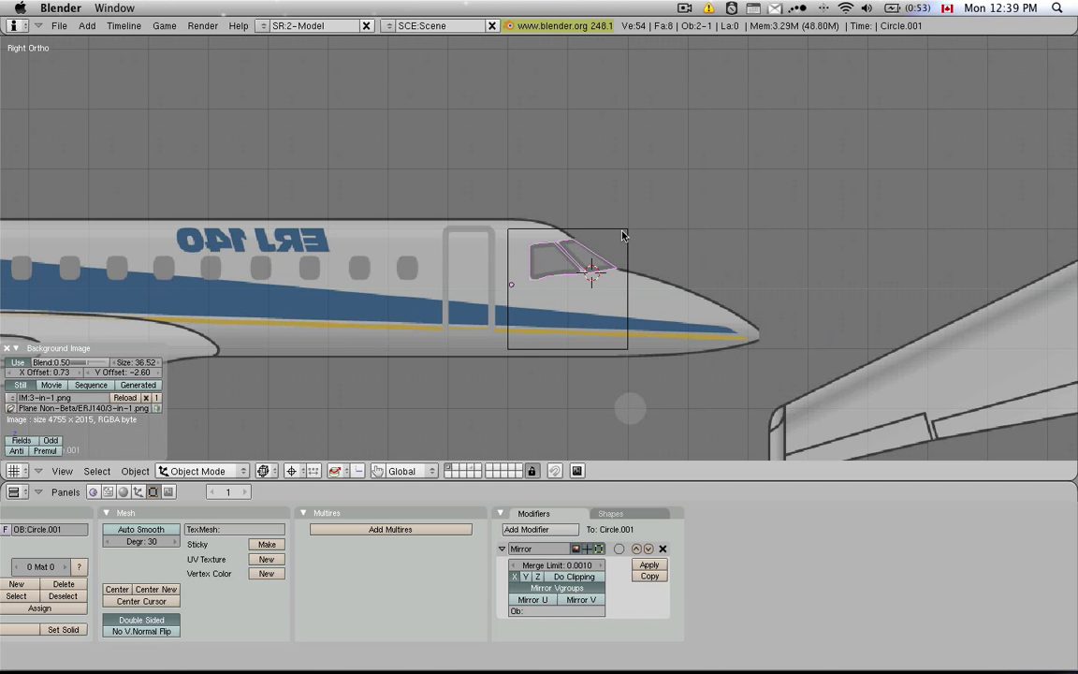
Step: Check the windows from the back view, and select the front window's edge loop in Edit Mode from the top view
{"action": "key", "text": "shift+1"}
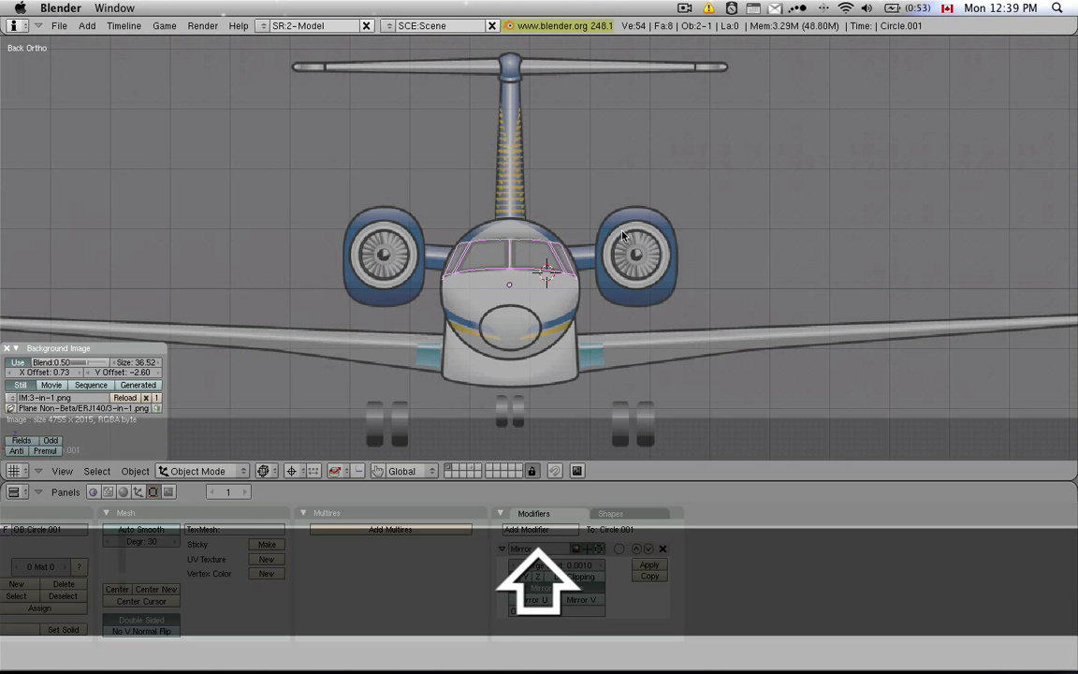
{"action": "key", "text": "shift+3"}
{"action": "key", "text": "KP_7"}
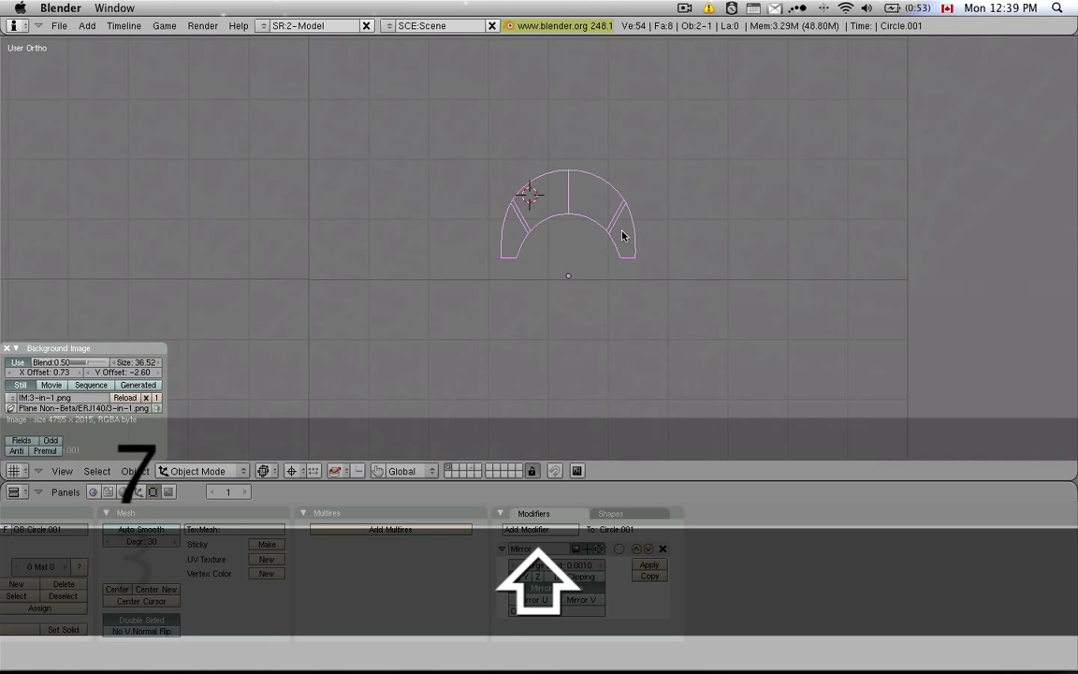
{"action": "scroll", "coordinate": [580, 184], "scroll_direction": "up", "scroll_amount": 4}
{"action": "key", "text": "Tab"}
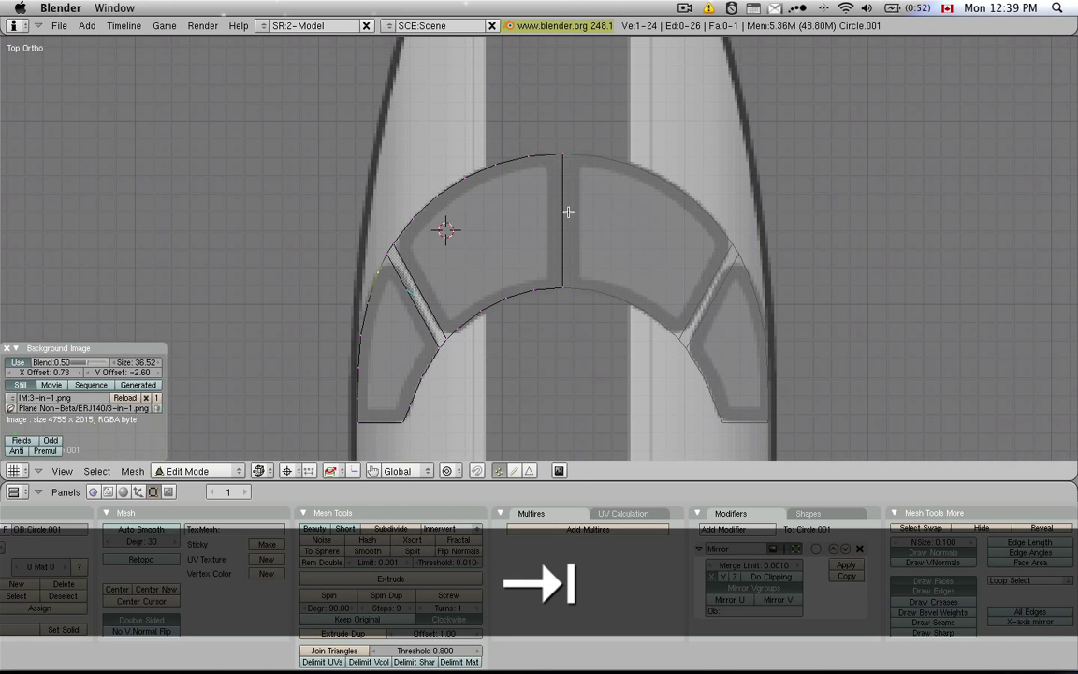
{"action": "right_click", "coordinate": [567, 211], "text": "alt"}
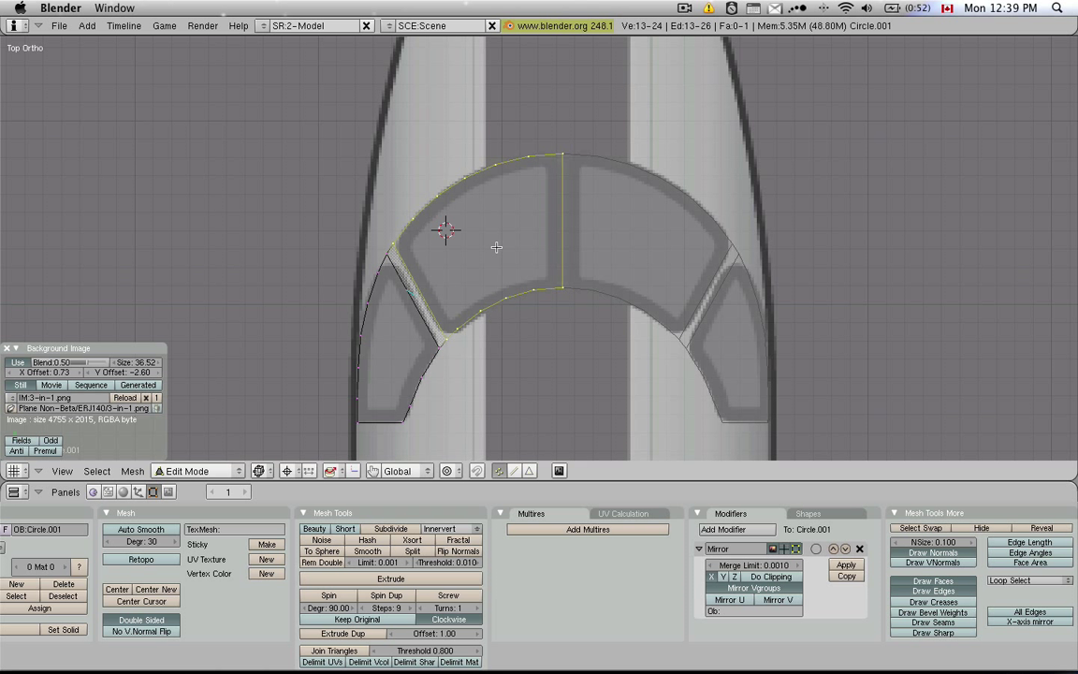
Step: Try loop-selecting the side window's outline and reselect the front window's edge loop
{"action": "scroll", "coordinate": [470, 231], "scroll_direction": "up", "scroll_amount": 1}
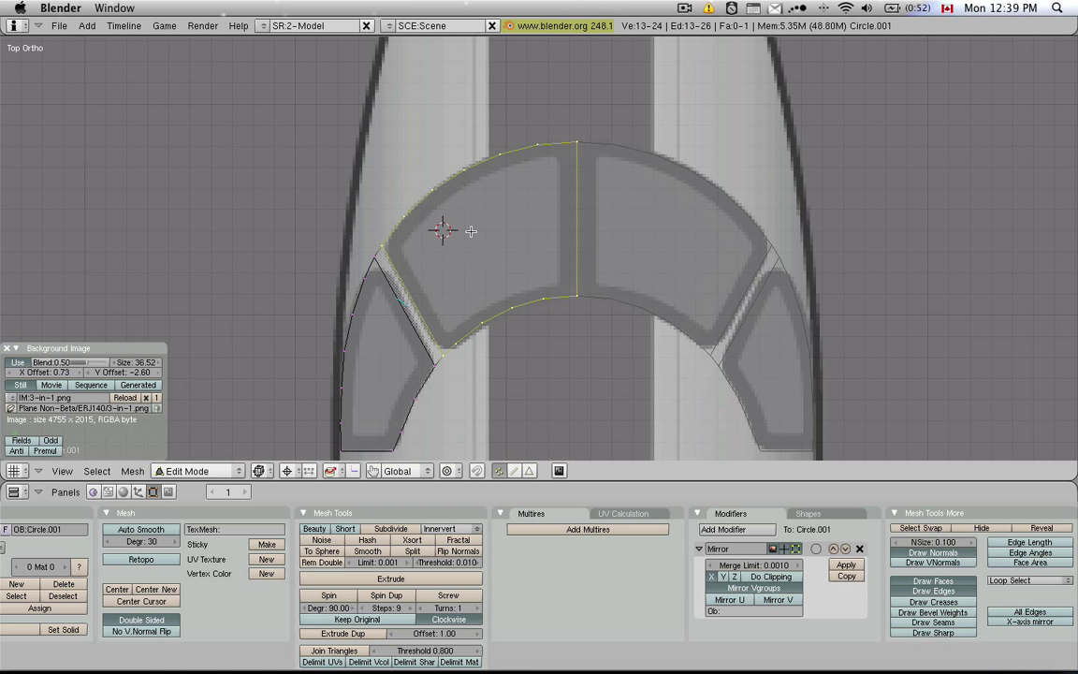
{"action": "key", "text": "alt"}
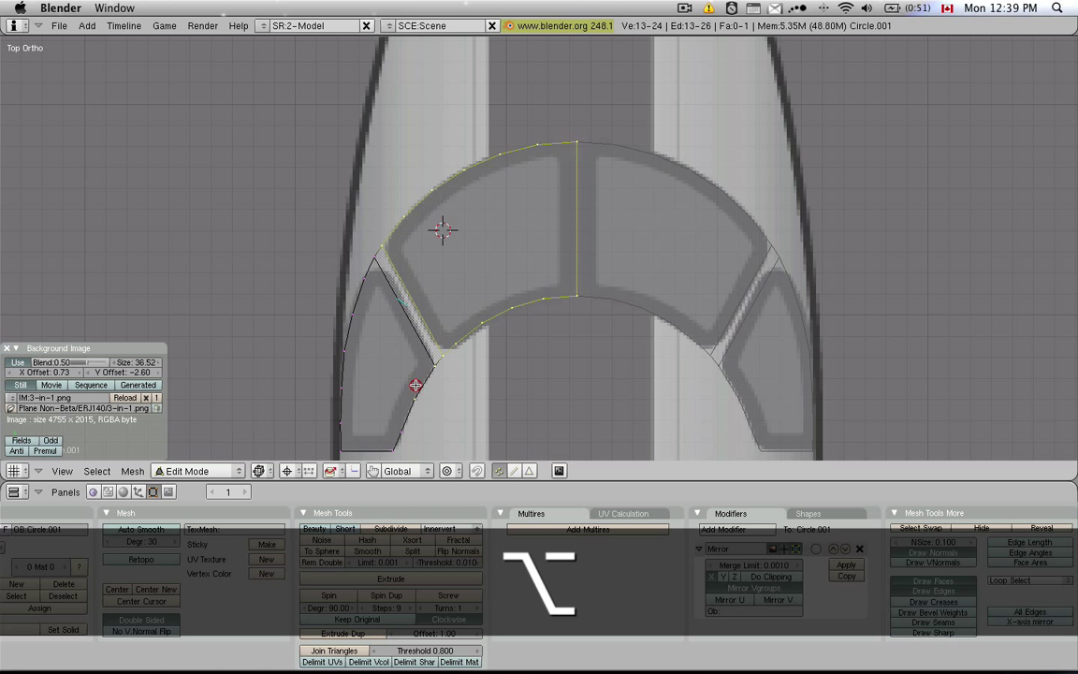
{"action": "right_click", "coordinate": [416, 387], "text": "alt"}
{"action": "right_click", "coordinate": [483, 315], "text": "alt"}
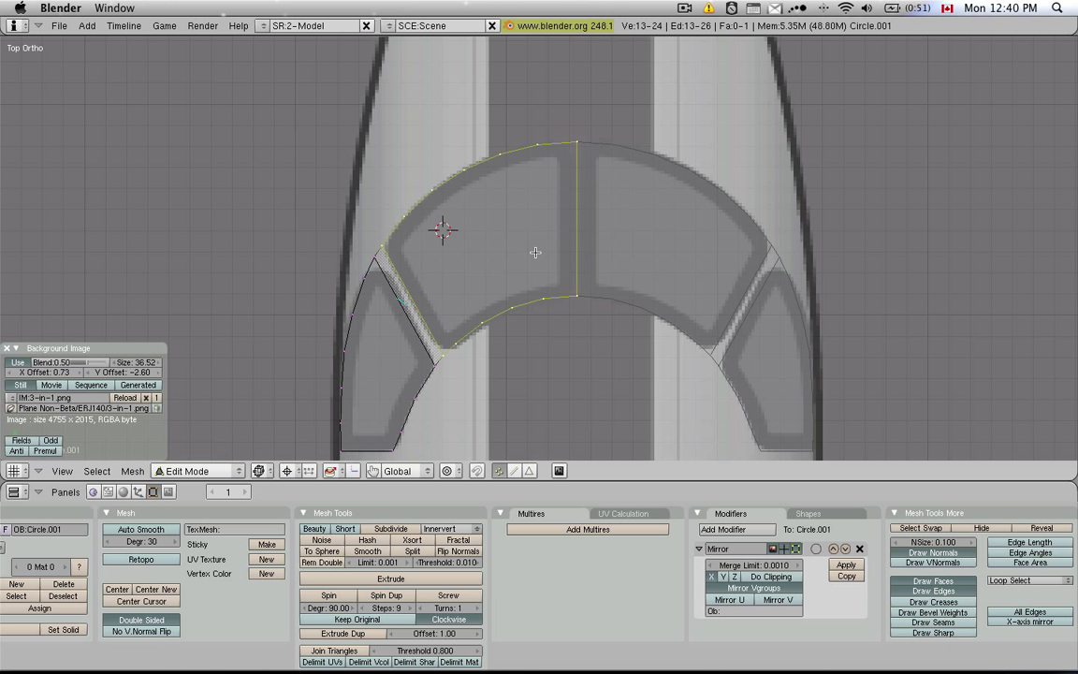
{"action": "scroll", "coordinate": [535, 251], "scroll_direction": "up", "scroll_amount": 2}
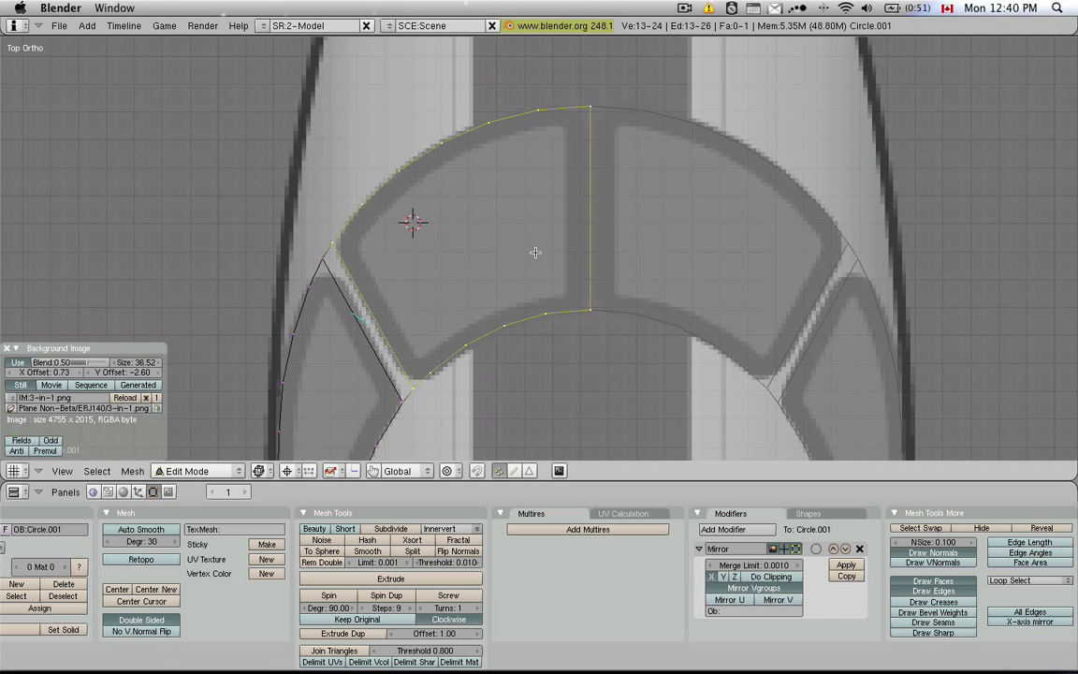
{"action": "scroll", "coordinate": [536, 251], "scroll_direction": "down", "scroll_amount": 1}
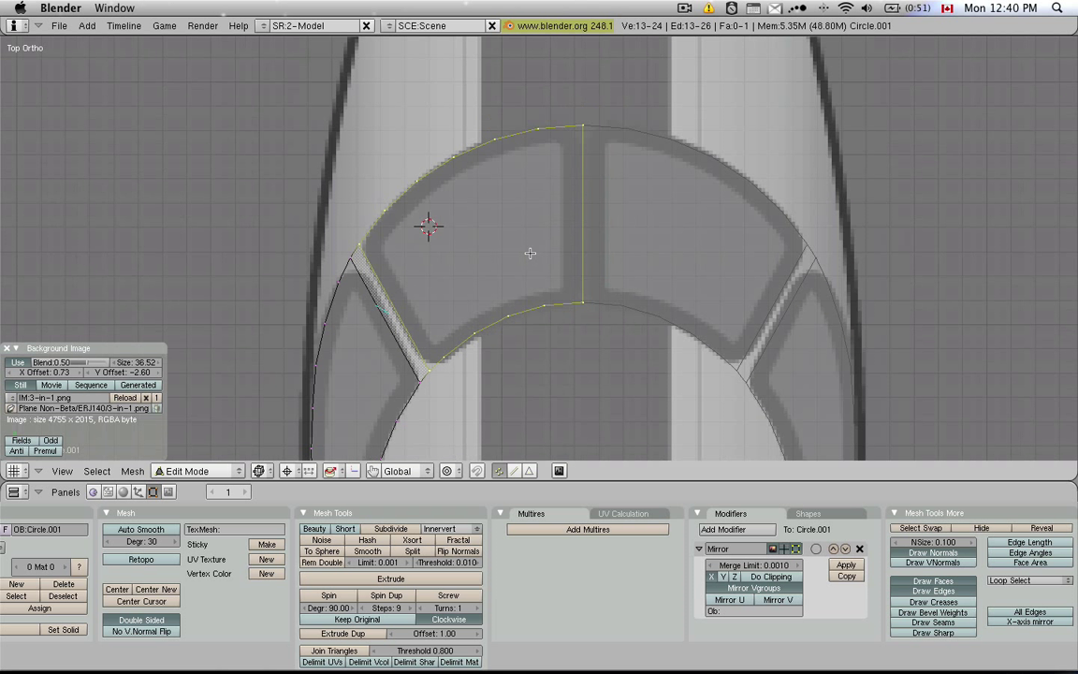
Step: Set the pivot to Median Point and try rotating the front window's selected outline in both directions
{"action": "left_click", "coordinate": [288, 471]}
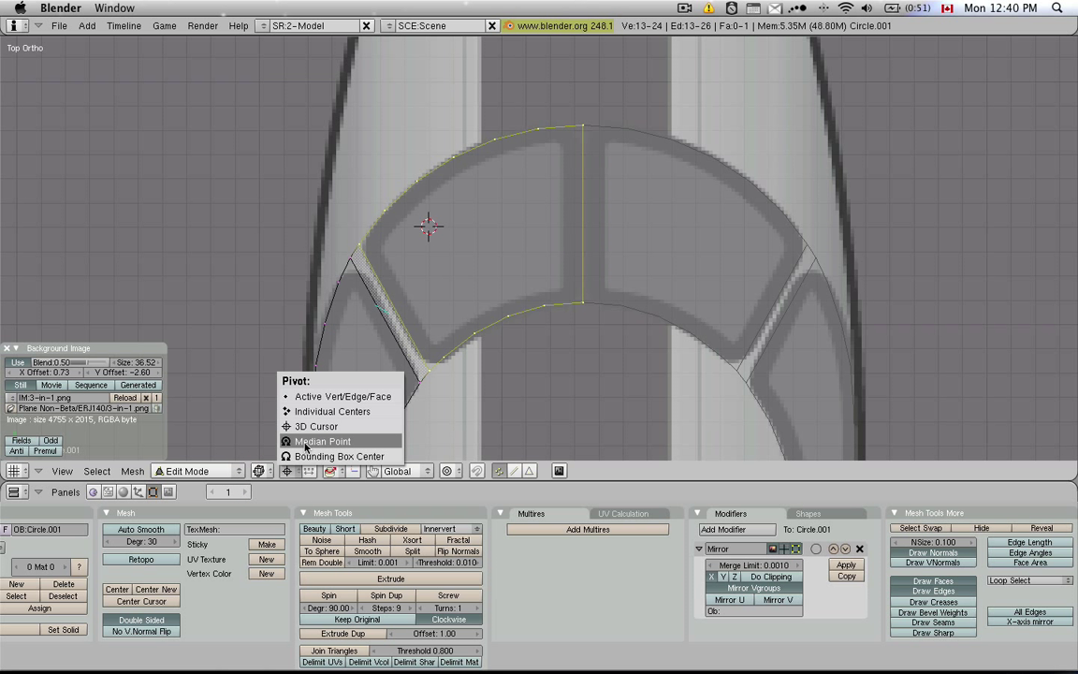
{"action": "left_click", "coordinate": [305, 444]}
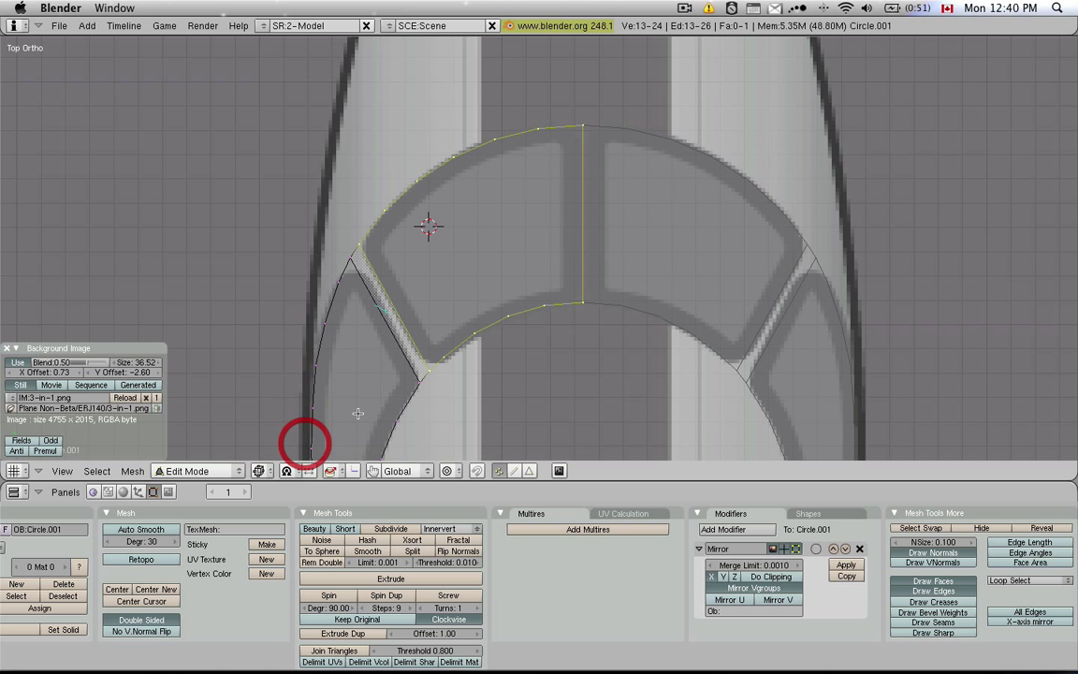
{"action": "key", "text": "r"}
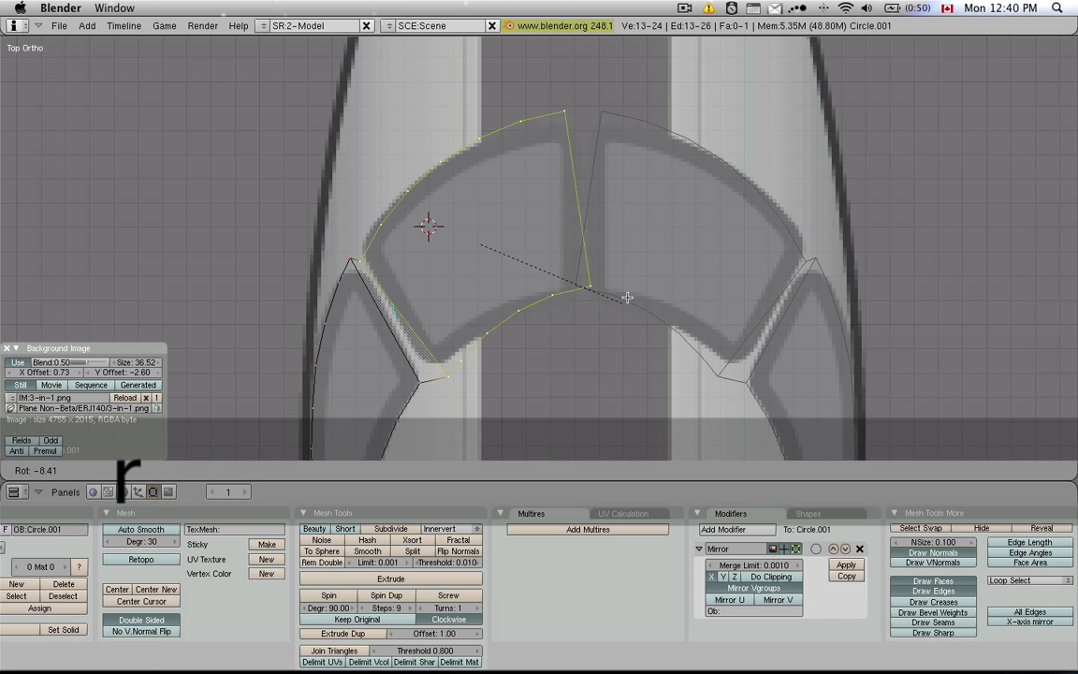
{"action": "key", "text": "Escape"}
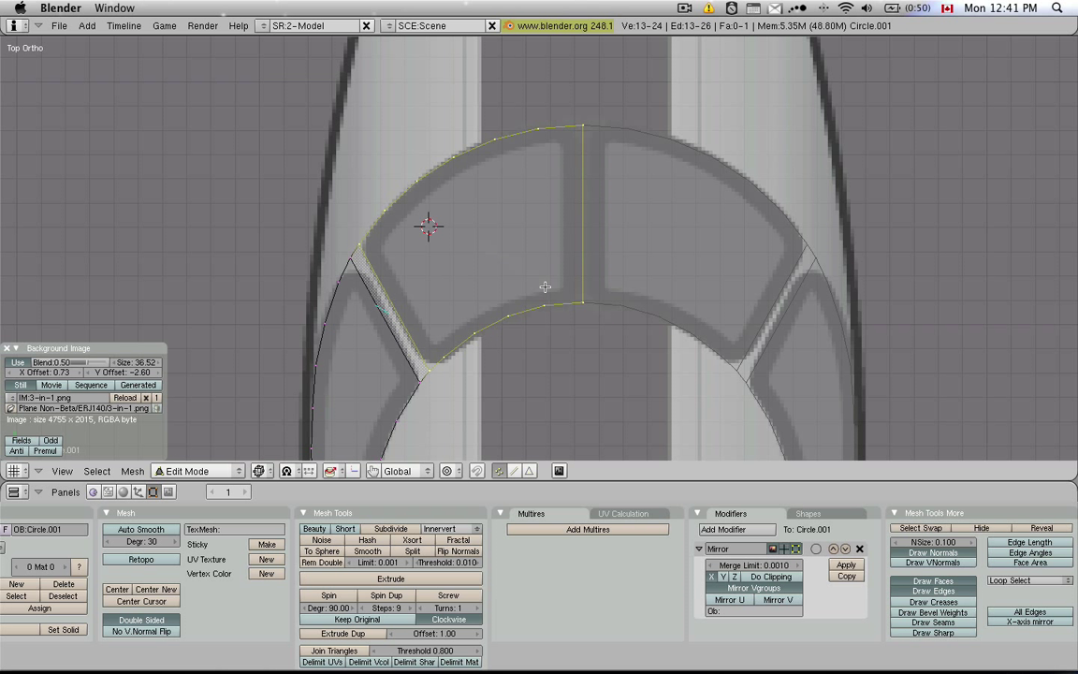
{"action": "key", "text": "r"}
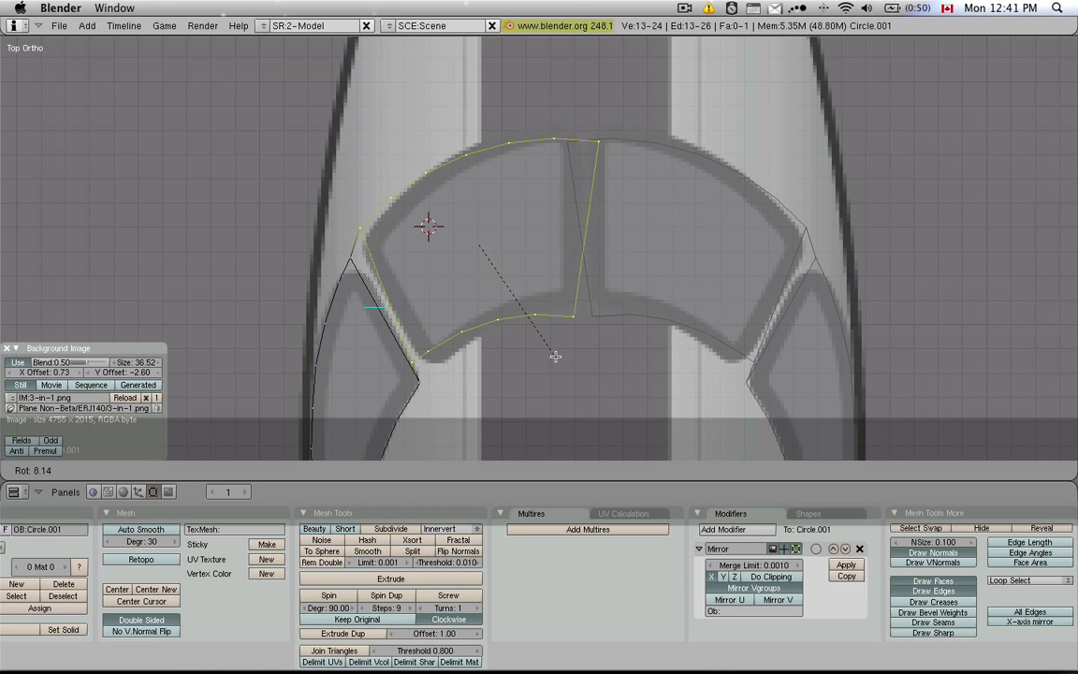
{"action": "key", "text": "Escape"}
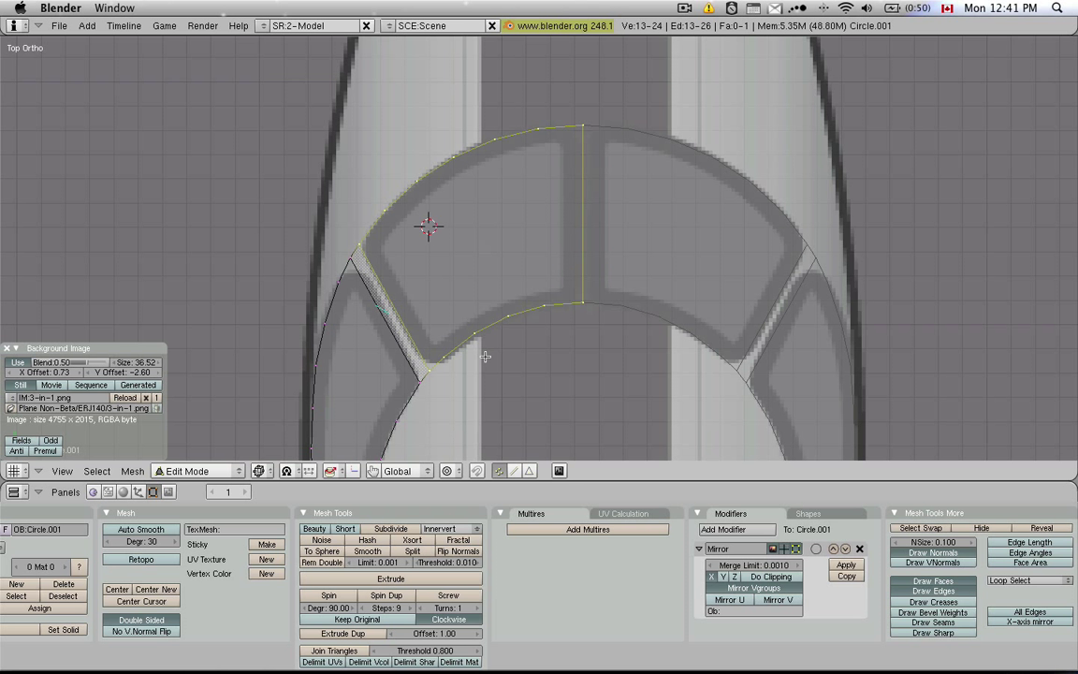
{"action": "scroll", "coordinate": [436, 324], "scroll_direction": "down", "scroll_amount": 2}
{"action": "scroll", "coordinate": [410, 367], "scroll_direction": "down", "scroll_amount": 3, "text": "shift"}
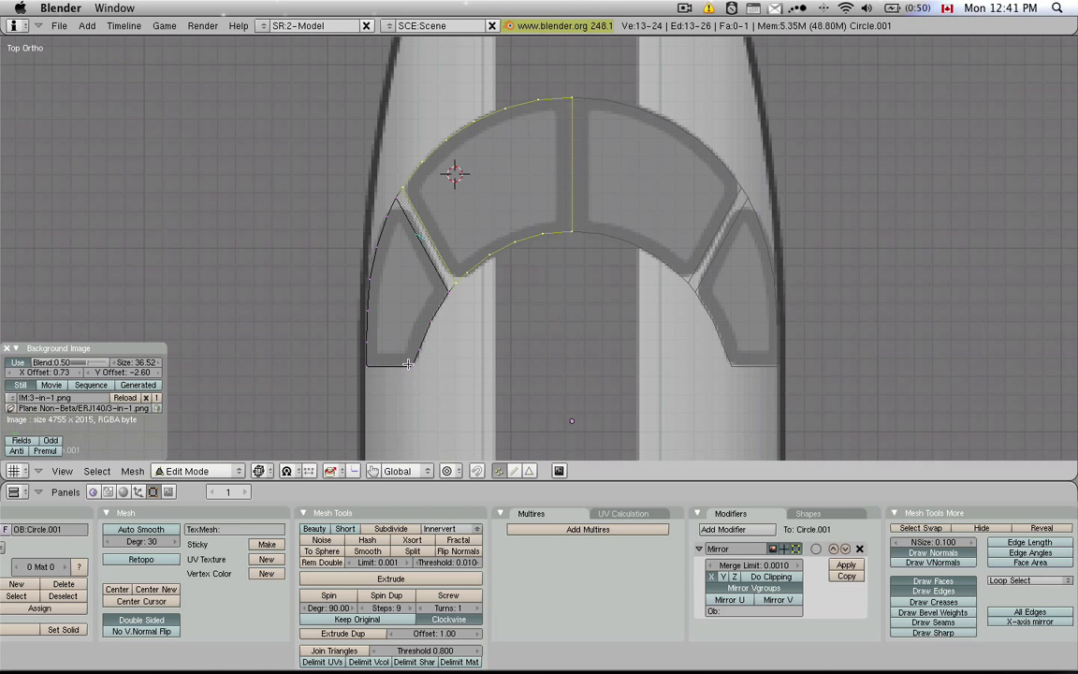
Step: Extrude the front window's selected edge loop and scale it inward to about 0.84 to form the window frame
{"action": "scroll", "coordinate": [576, 115], "scroll_direction": "up", "scroll_amount": 1}
{"action": "scroll", "coordinate": [512, 88], "scroll_direction": "up", "scroll_amount": 1}
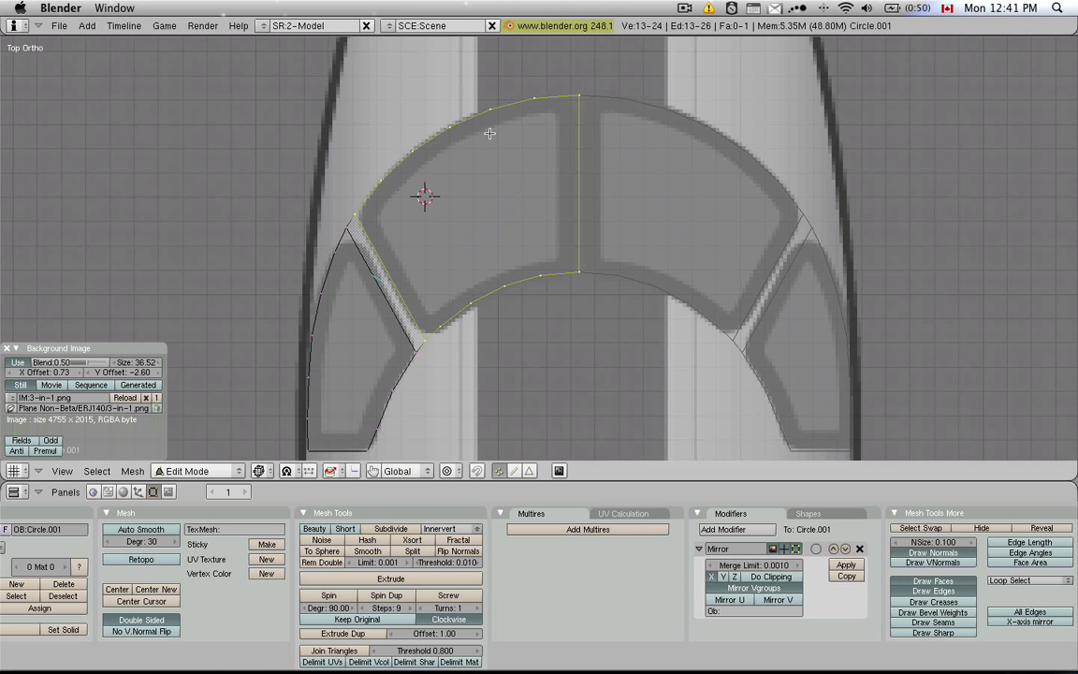
{"action": "key", "text": "e"}
{"action": "left_click", "coordinate": [586, 316]}
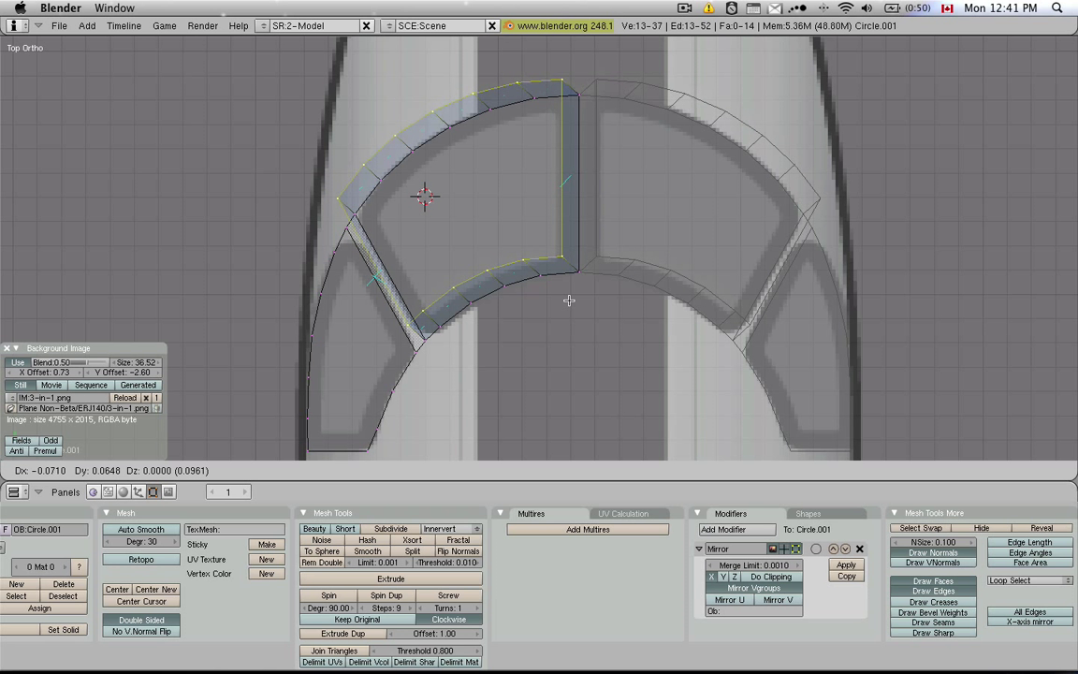
{"action": "key", "text": "s"}
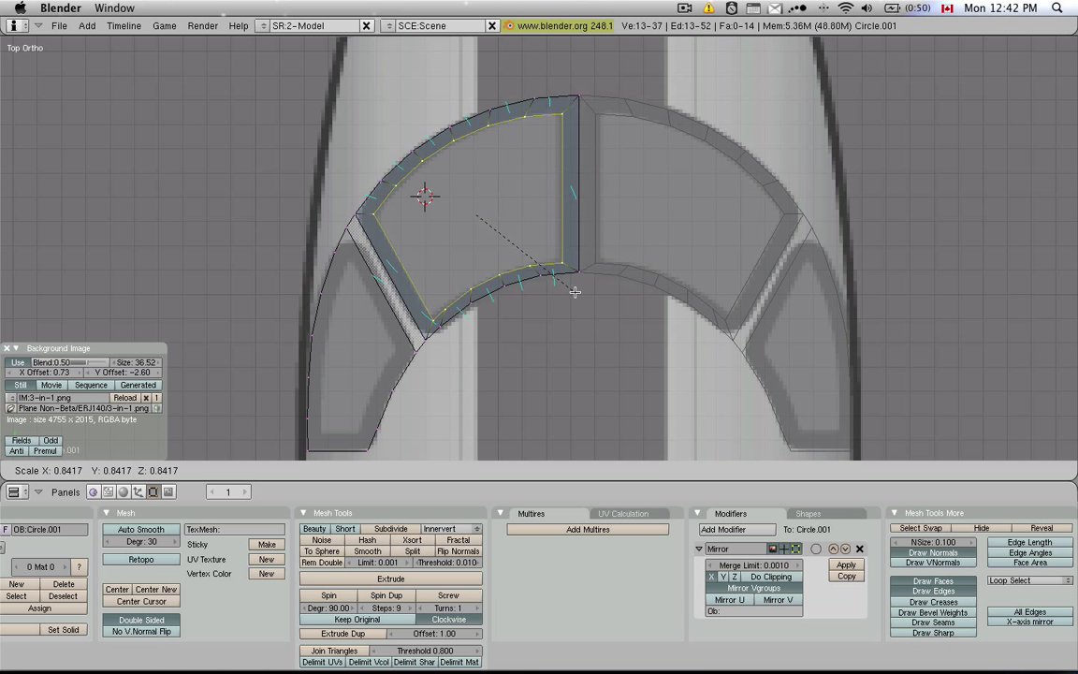
{"action": "left_click", "coordinate": [574, 292]}
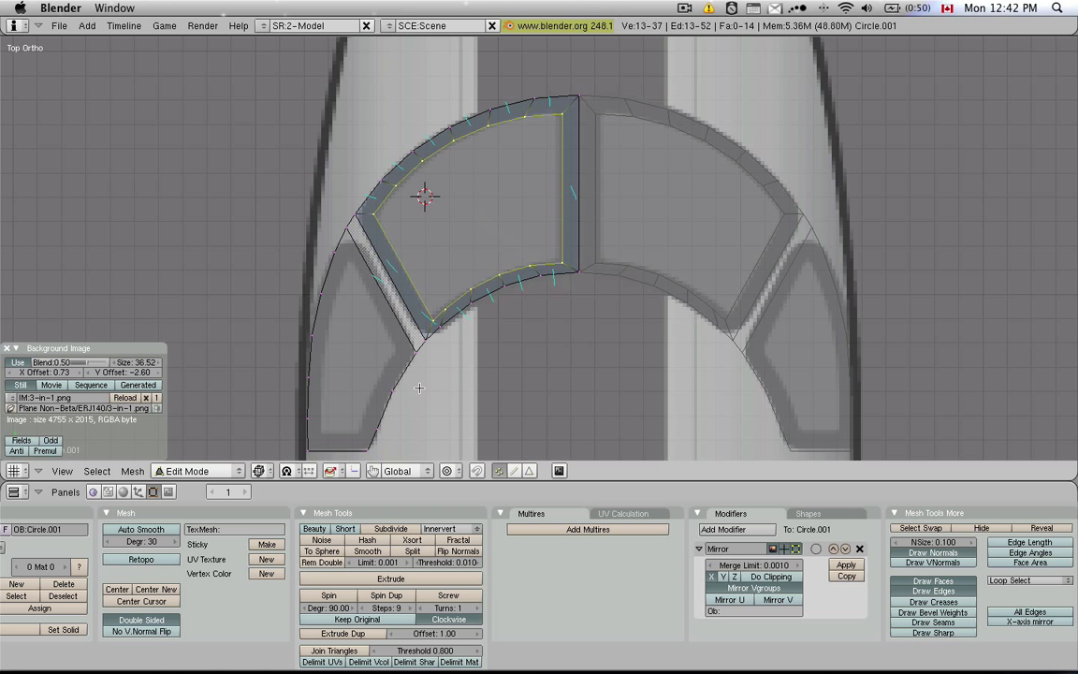
Step: Select the side window's edge loop, extrude only its edges and scale them inward to about 0.78 to form its frame
{"action": "right_click", "coordinate": [380, 390], "text": "alt"}
{"action": "key", "text": "e"}
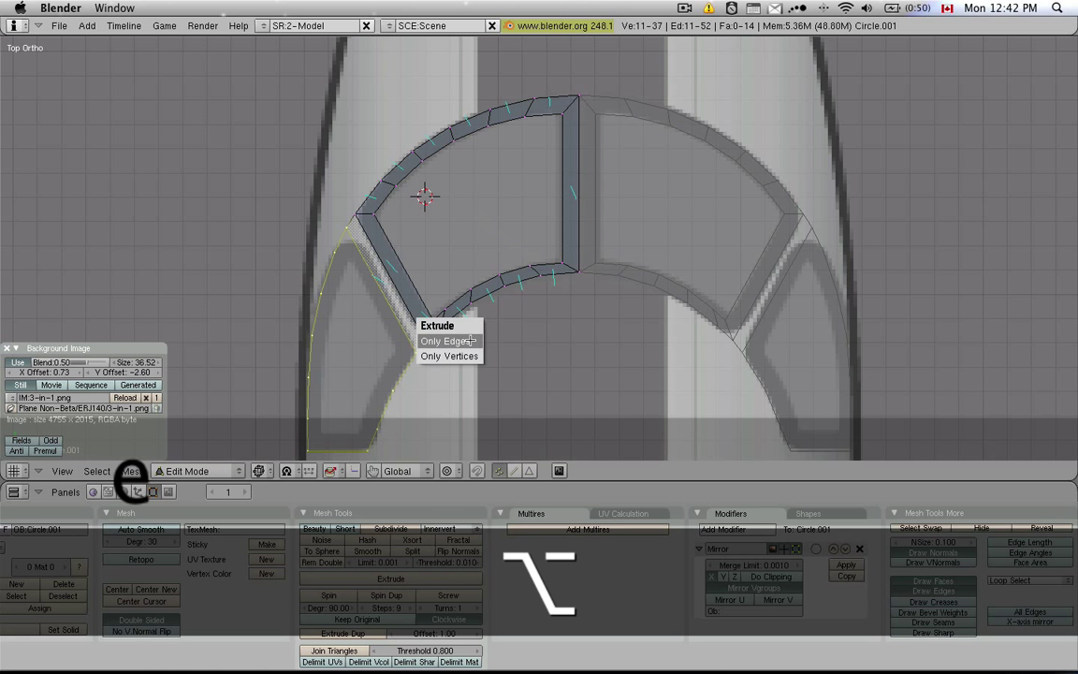
{"action": "left_click", "coordinate": [468, 341]}
{"action": "key", "text": "s"}
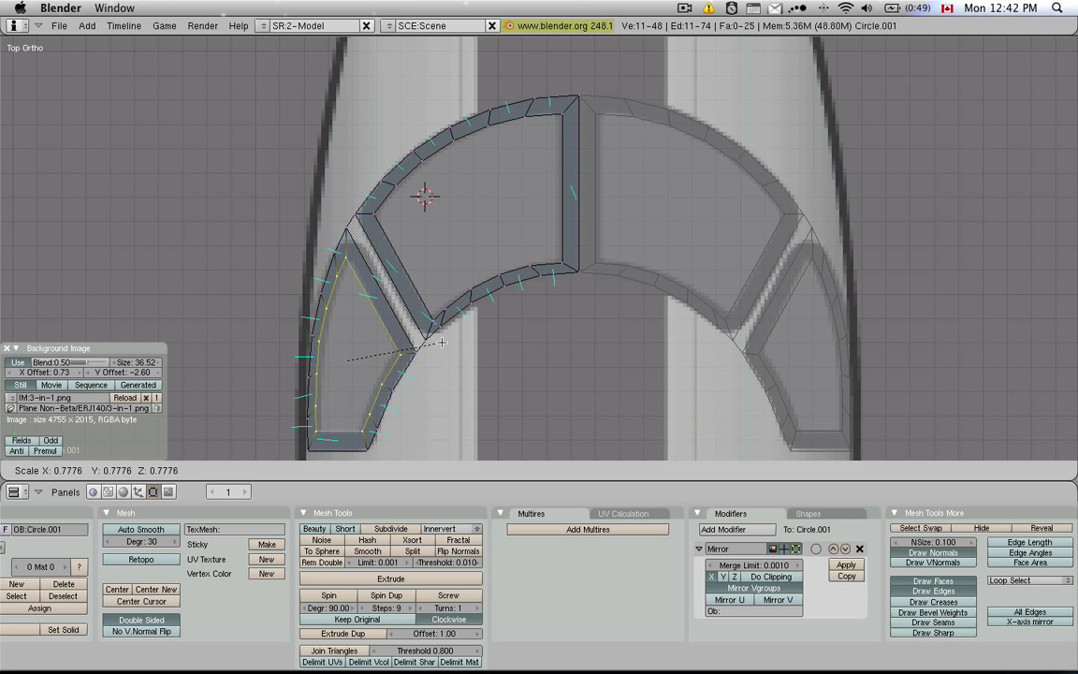
{"action": "left_click", "coordinate": [440, 341]}
Step: Leave Edit Mode, apply smooth shading to the window frame object and inspect the shading from several angles
{"action": "key", "text": "Tab"}
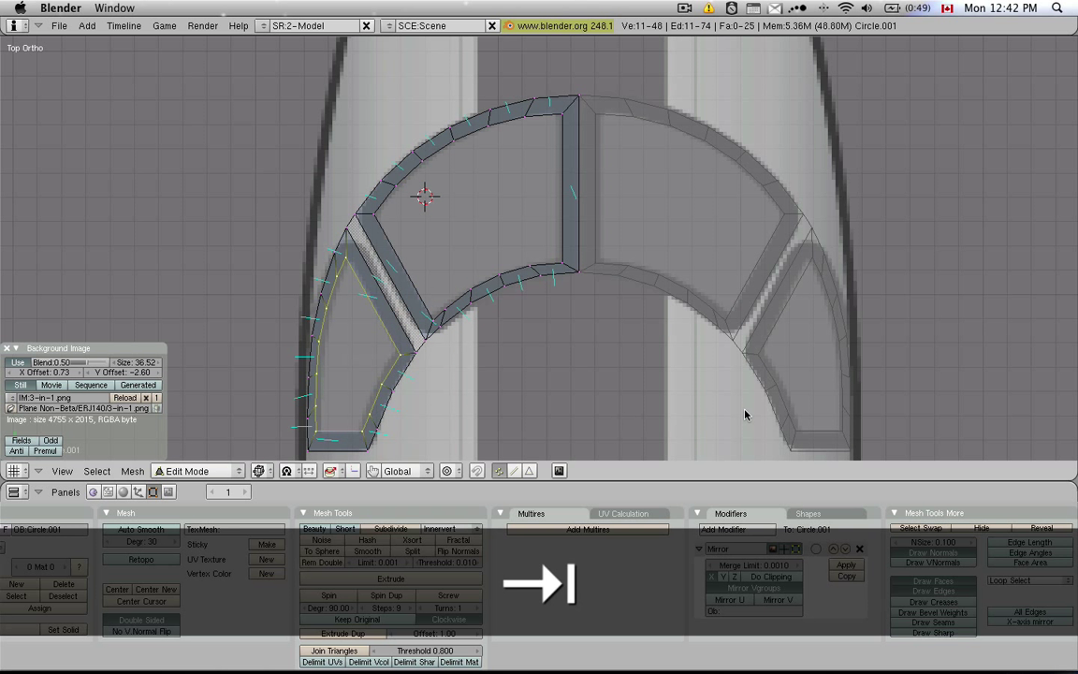
{"action": "middle_click_drag", "start_coordinate": [745, 414], "coordinate": [474, 137]}
{"action": "middle_click_drag", "start_coordinate": [694, 166], "coordinate": [578, 225]}
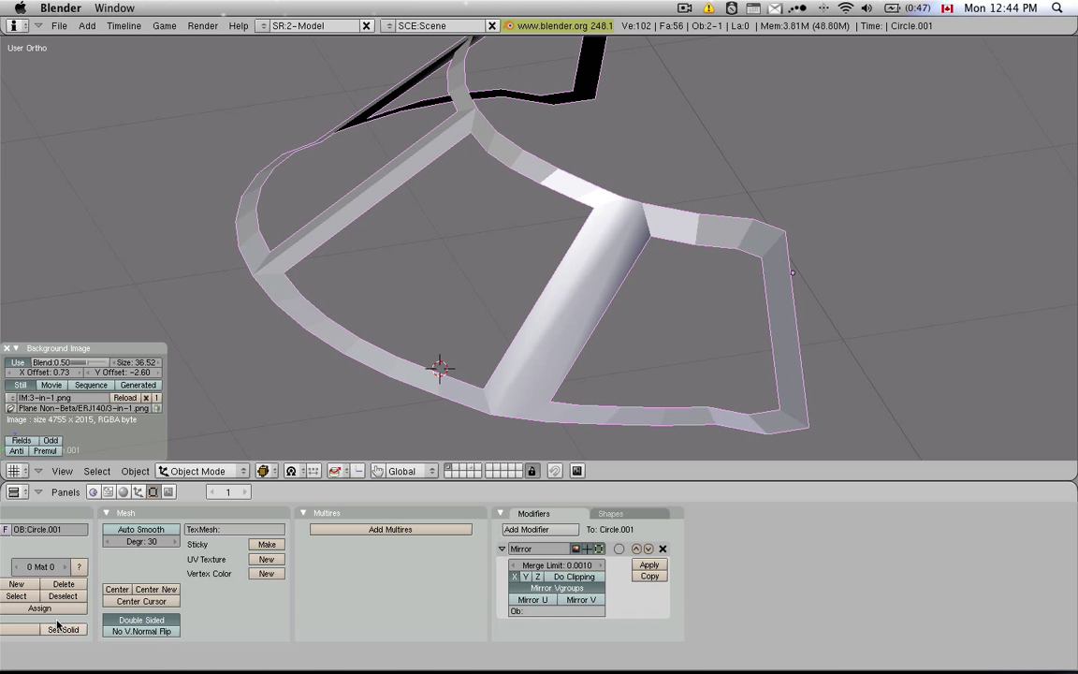
{"action": "middle_click_drag", "start_coordinate": [56, 624], "coordinate": [563, 611]}
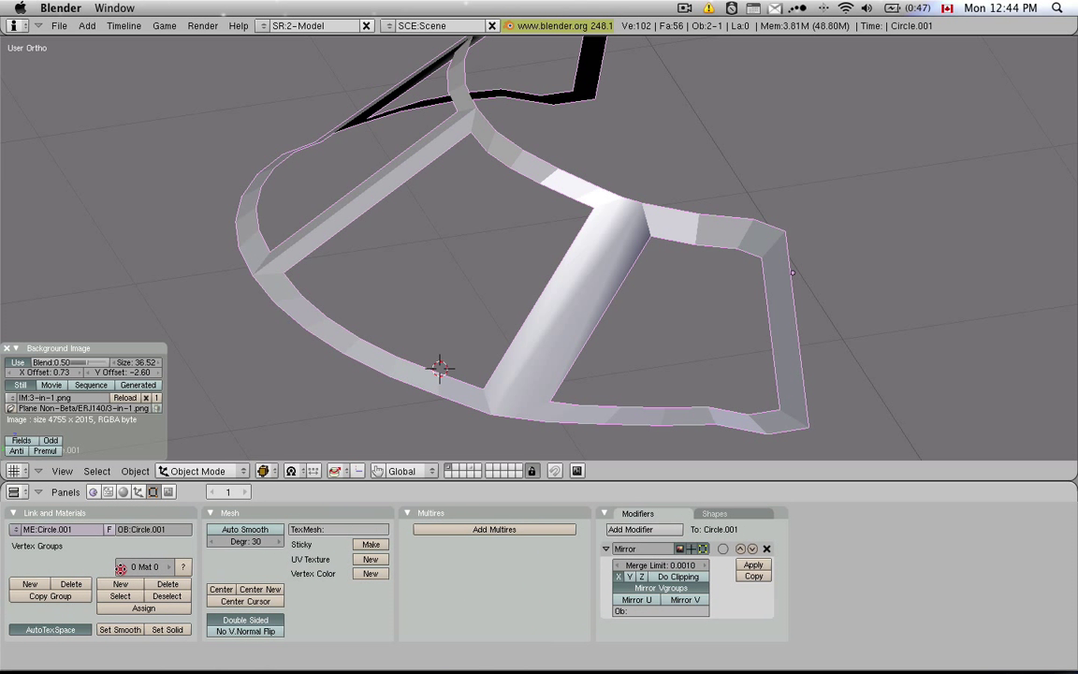
{"action": "middle_click_drag", "start_coordinate": [121, 568], "coordinate": [577, 622]}
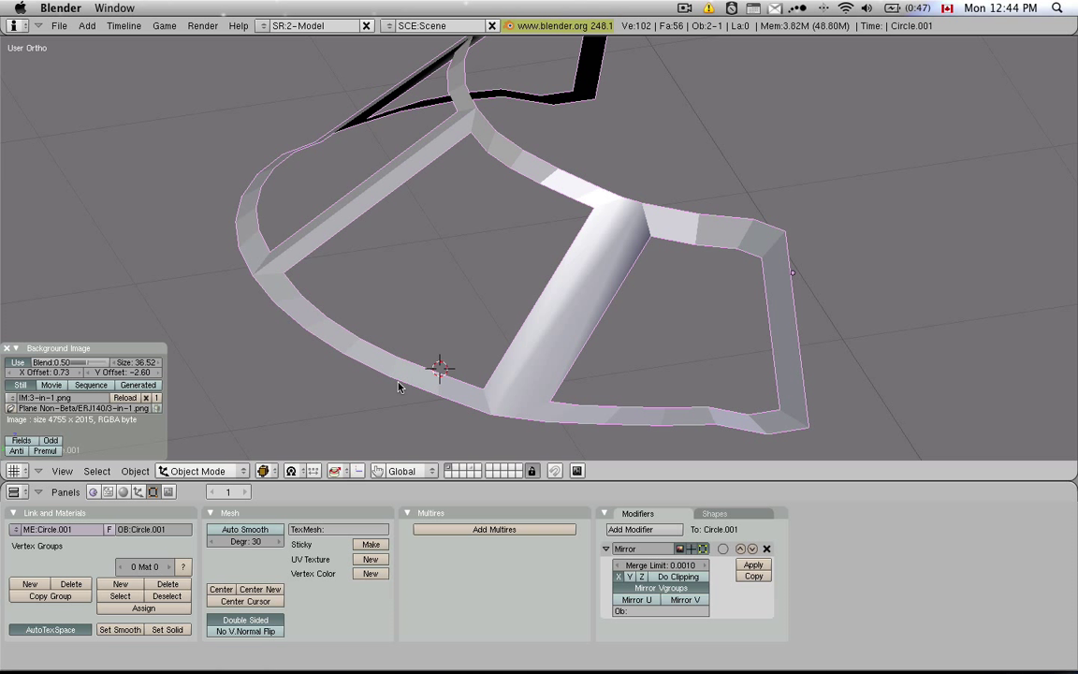
{"action": "left_click", "coordinate": [114, 630]}
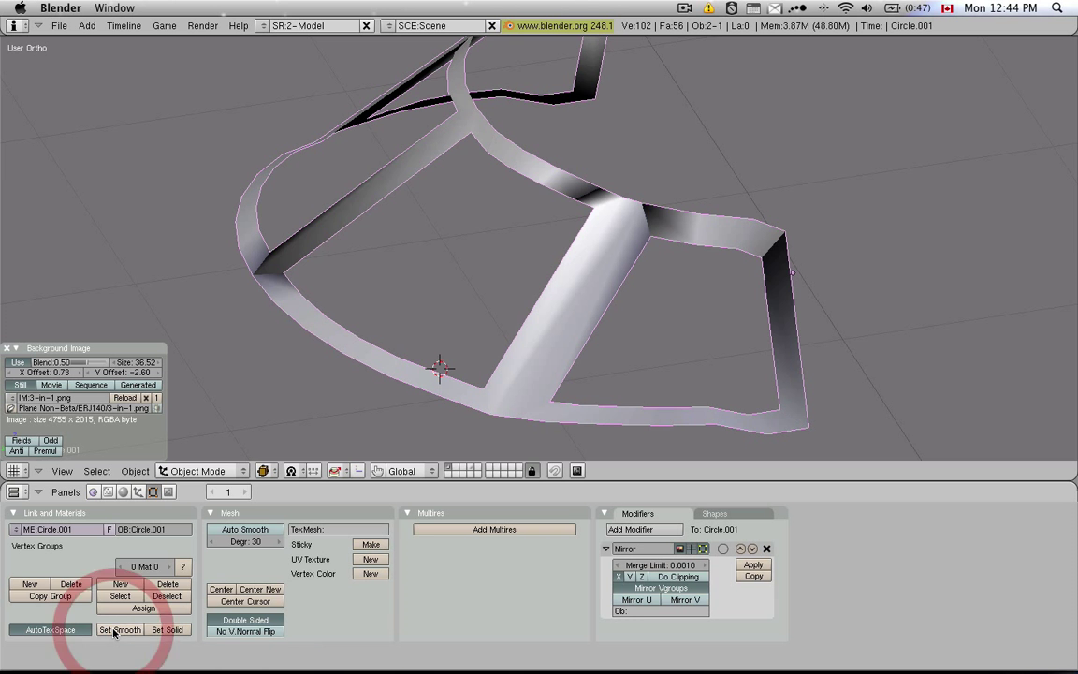
{"action": "mouse_move", "coordinate": [346, 280]}
{"action": "middle_mouse_down"}
{"action": "mouse_move", "coordinate": [366, 262]}
{"action": "mouse_move", "coordinate": [250, 245]}
{"action": "mouse_move", "coordinate": [349, 200]}
{"action": "mouse_move", "coordinate": [322, 202]}
{"action": "mouse_move", "coordinate": [262, 268]}
{"action": "mouse_move", "coordinate": [467, 202]}
{"action": "mouse_move", "coordinate": [416, 182]}
{"action": "middle_mouse_up"}
{"action": "middle_click_drag", "start_coordinate": [524, 238], "coordinate": [614, 241]}
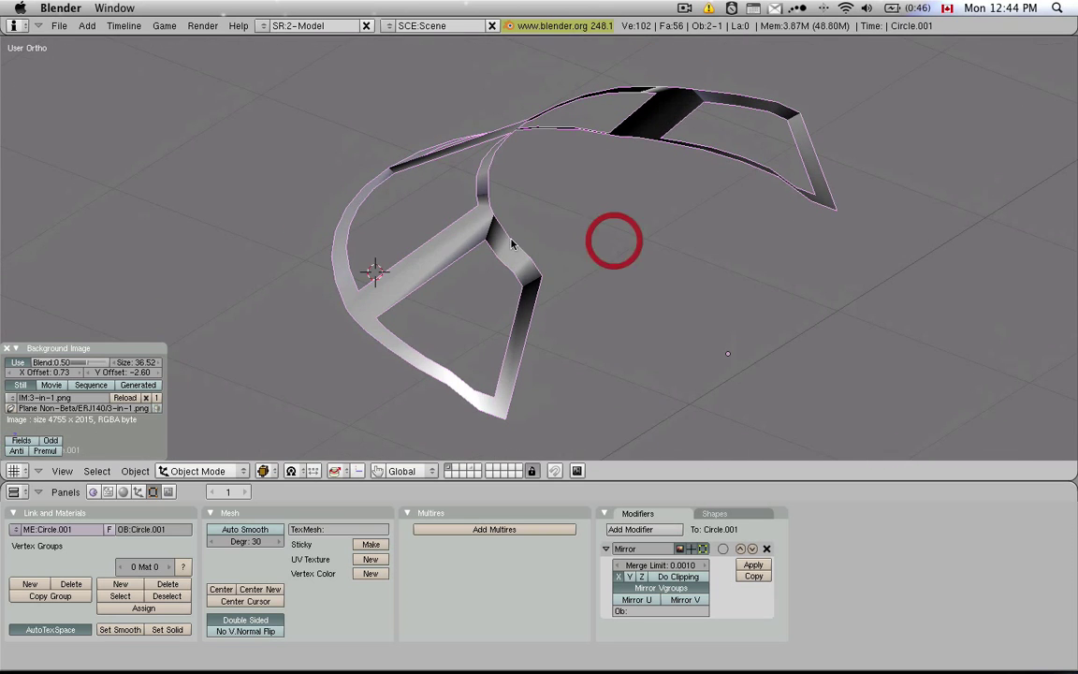
{"action": "middle_click_drag", "start_coordinate": [276, 193], "coordinate": [538, 263]}
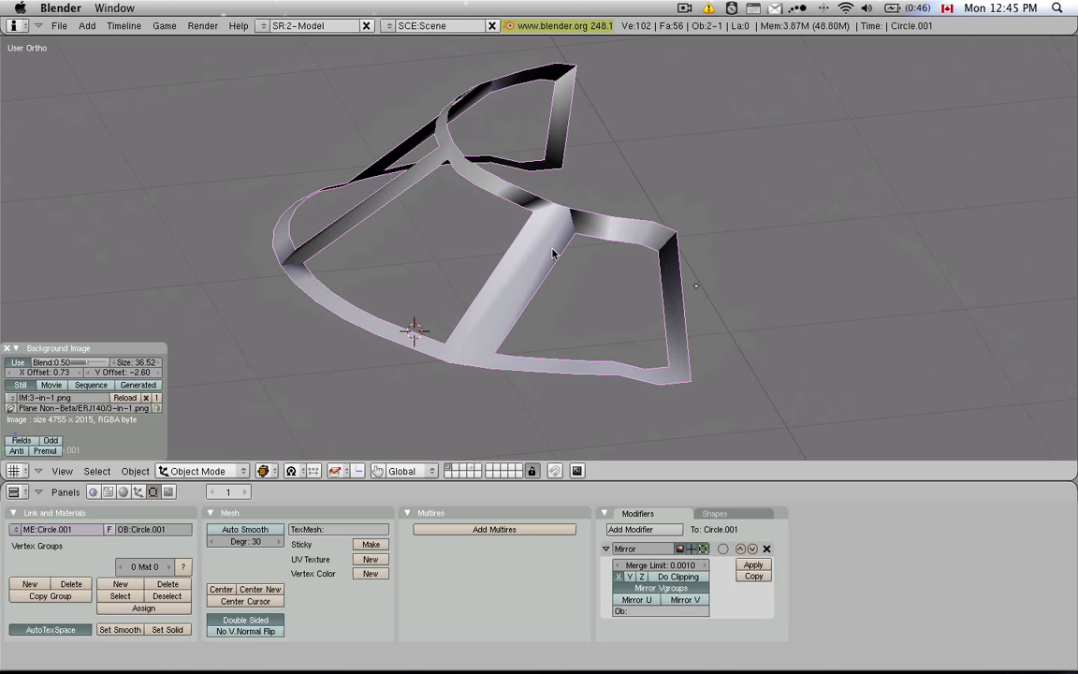
Step: Recalculate the normals outside for the whole window frame mesh, then return to Object Mode and inspect the shading
{"action": "key", "text": "Tab"}
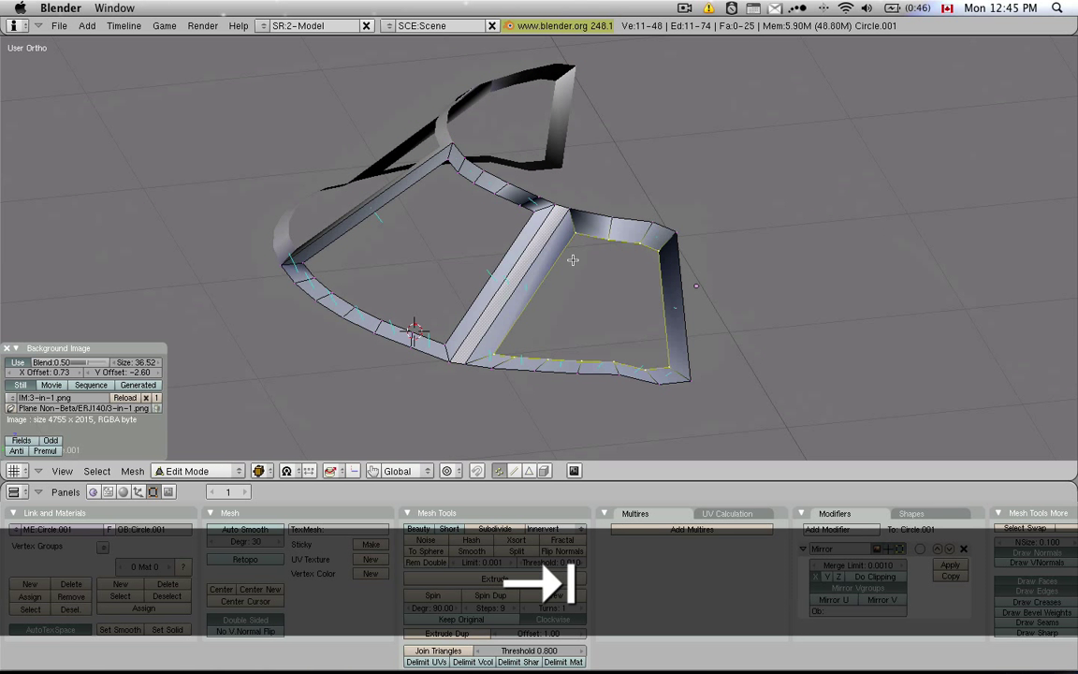
{"action": "key", "text": "a"}
{"action": "key", "text": "a"}
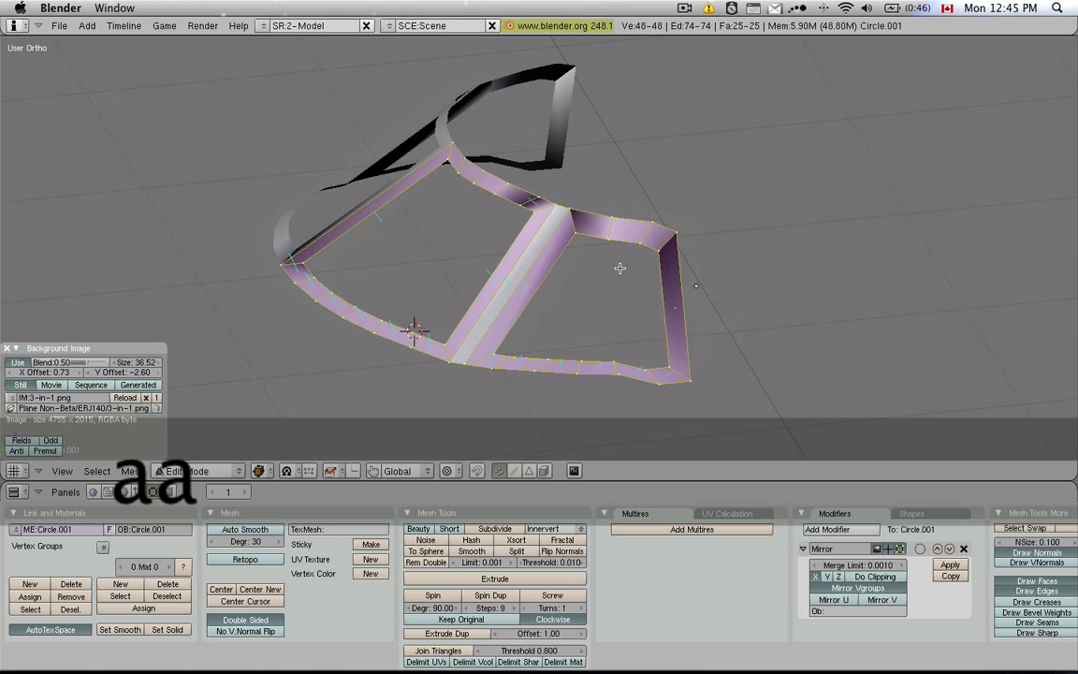
{"action": "key", "text": "ctrl"}
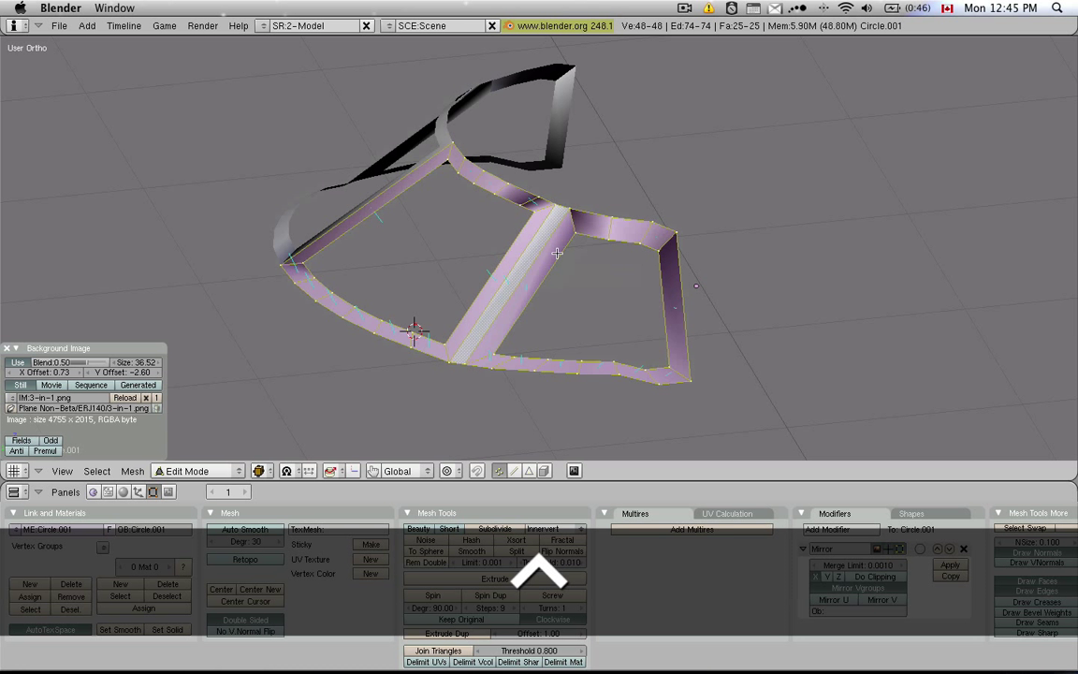
{"action": "key", "text": "ctrl+n"}
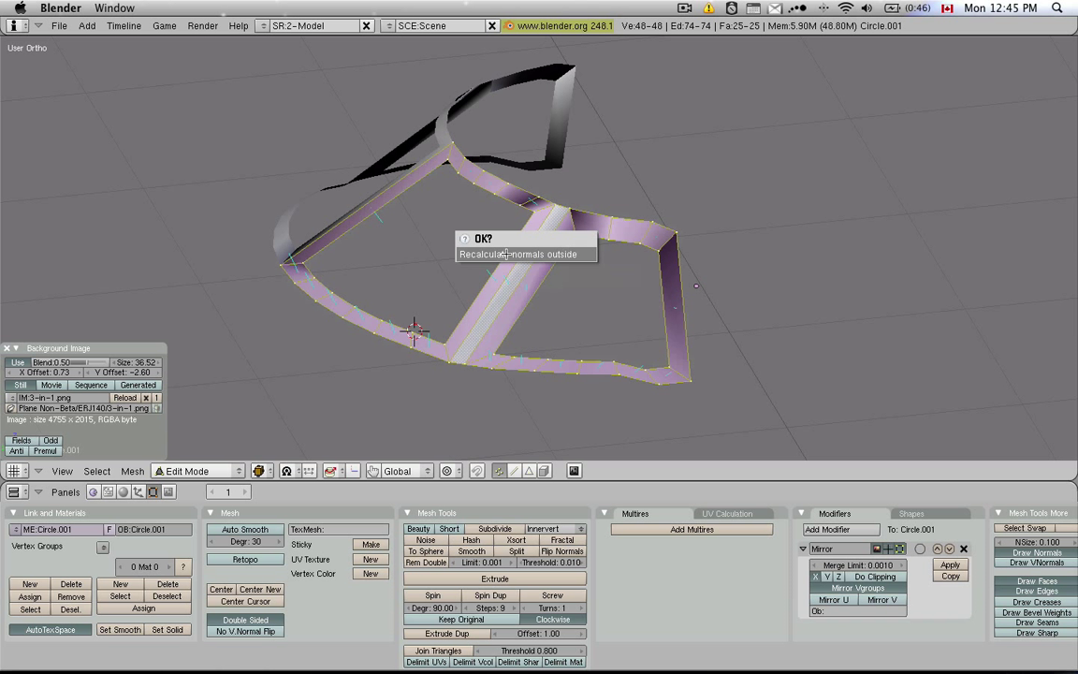
{"action": "left_click", "coordinate": [505, 253]}
{"action": "key", "text": "Tab"}
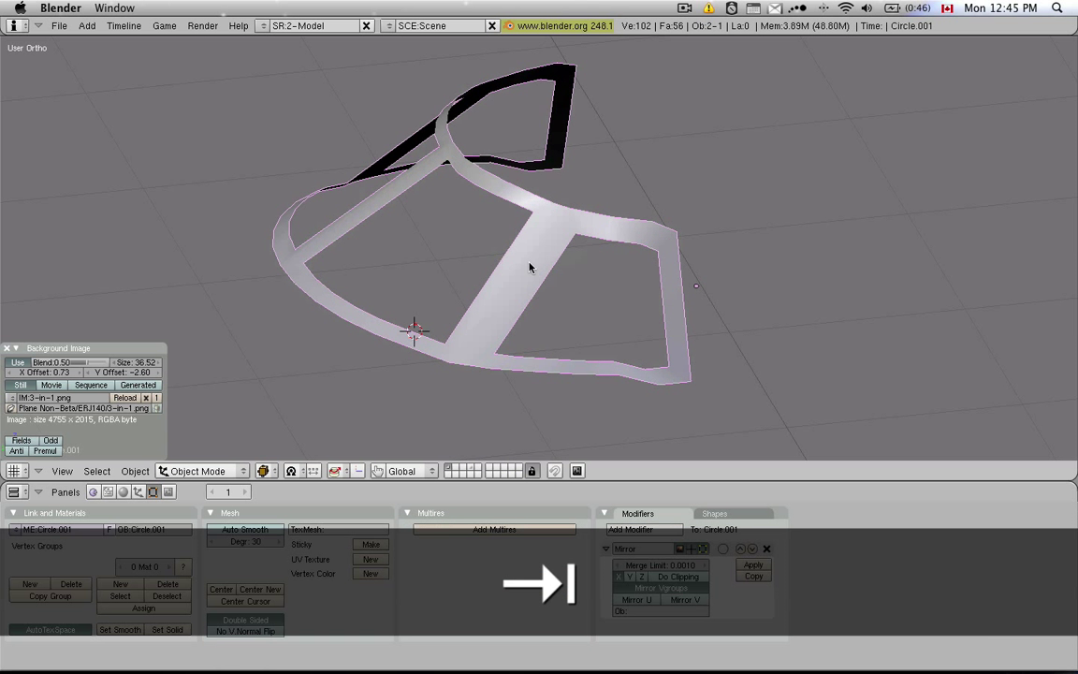
{"action": "middle_click_drag", "start_coordinate": [529, 200], "coordinate": [397, 253]}
{"action": "middle_click_drag", "start_coordinate": [587, 176], "coordinate": [317, 212]}
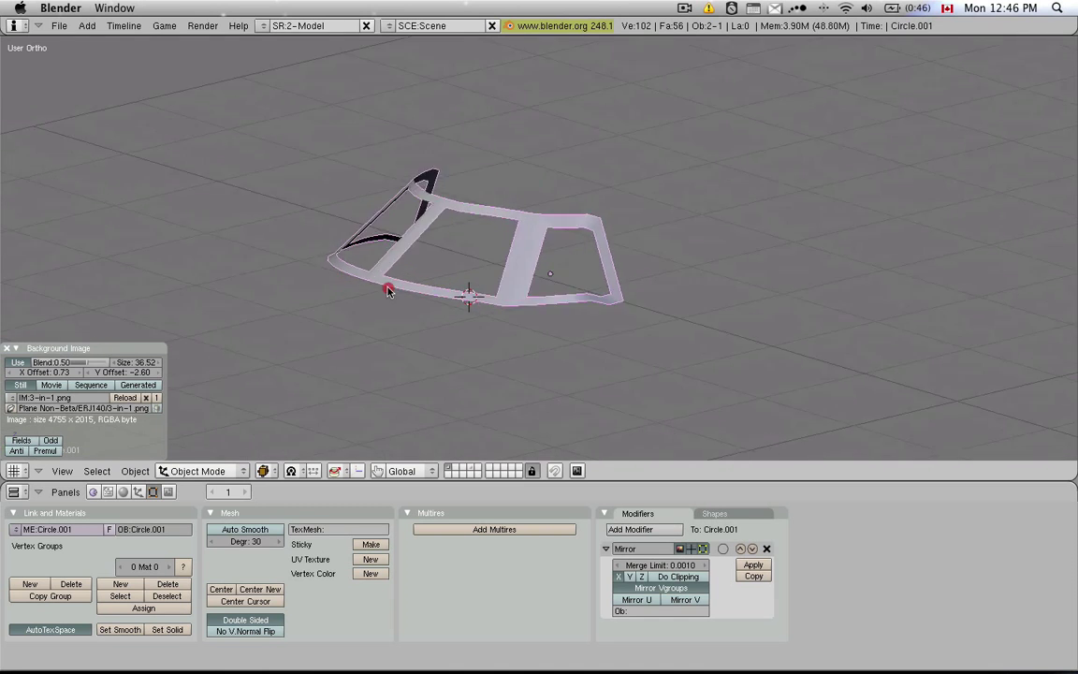